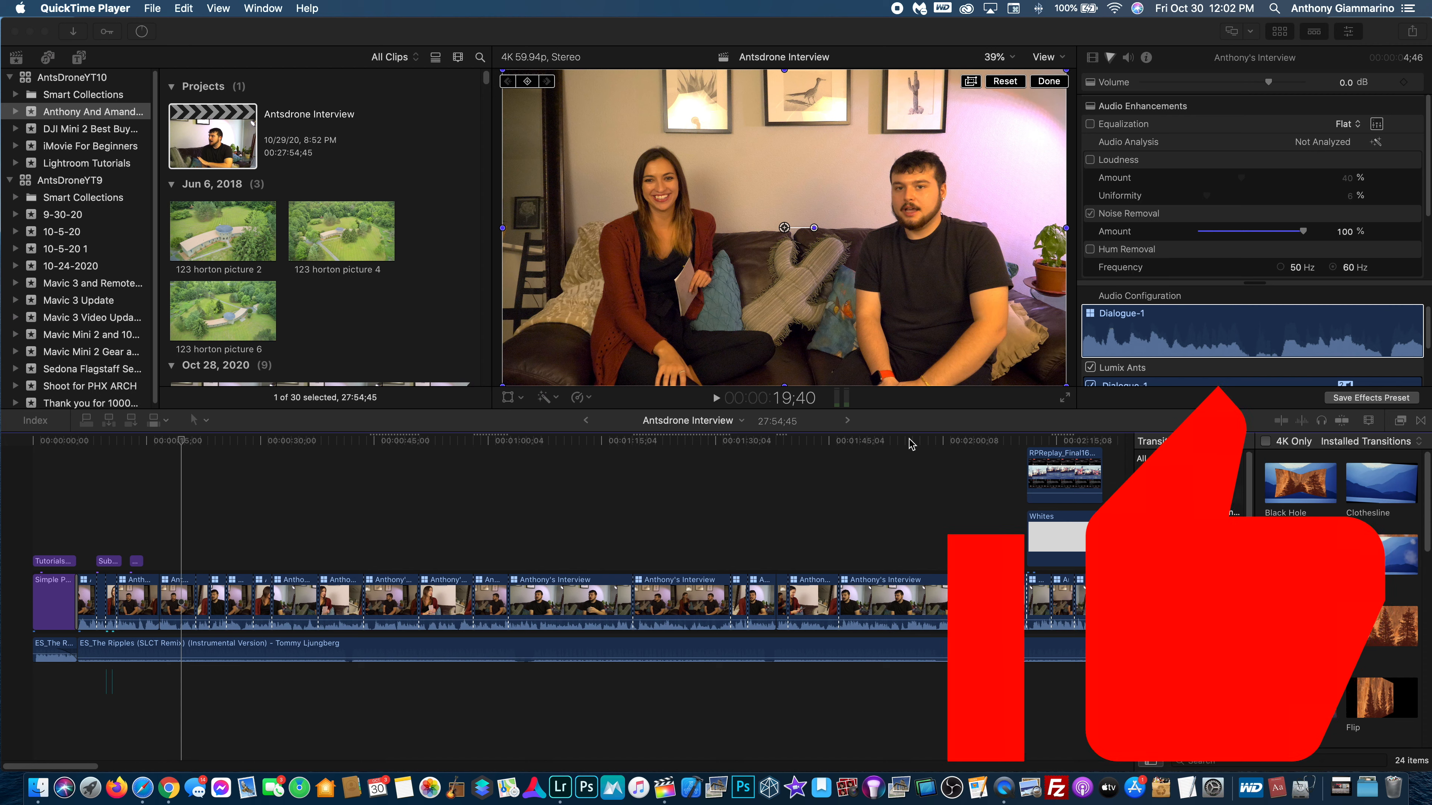
Step: Play the Antsdrone Interview timeline from about 15 seconds and stop playback at about 35 seconds
left_click(153, 474)
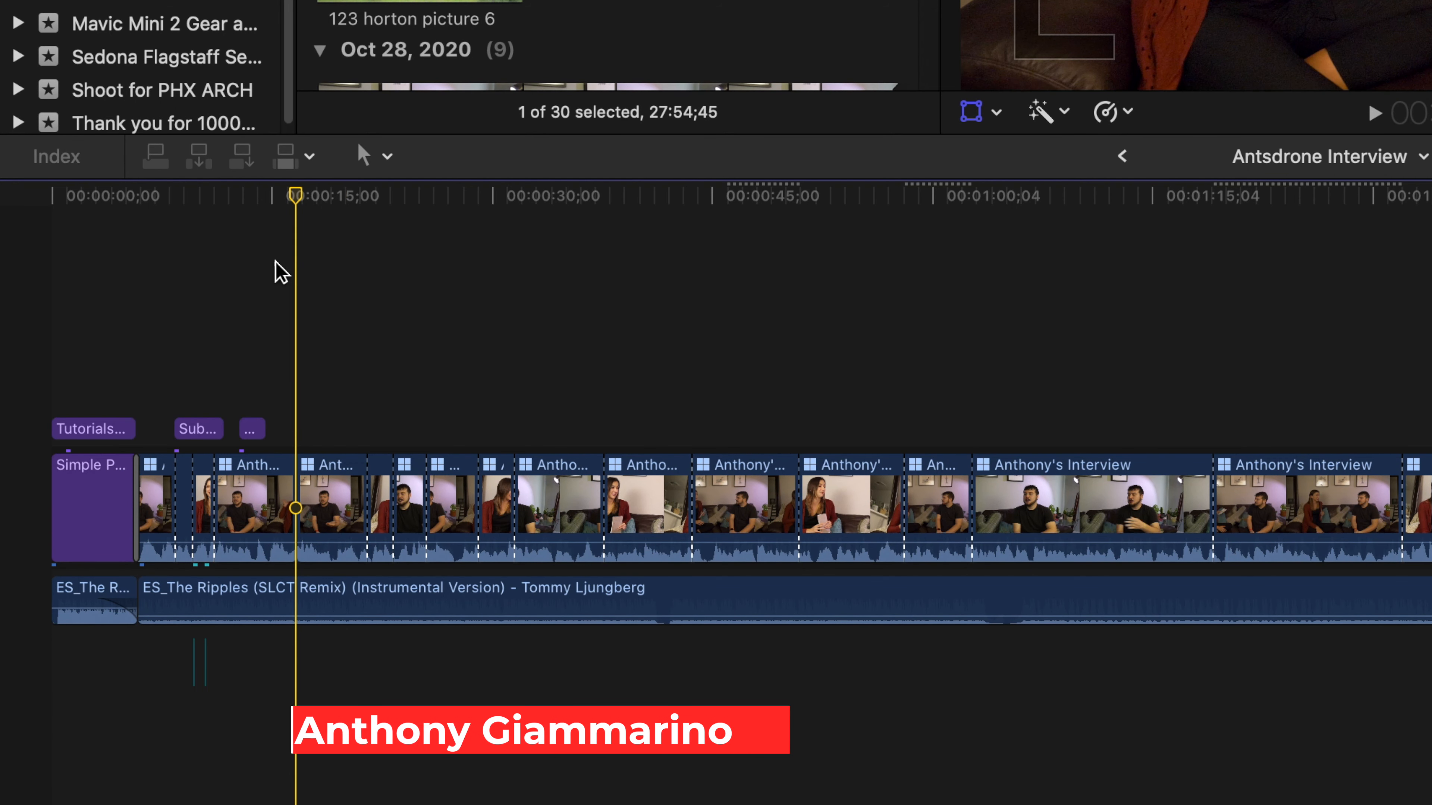
left_click(148, 475)
key("space")
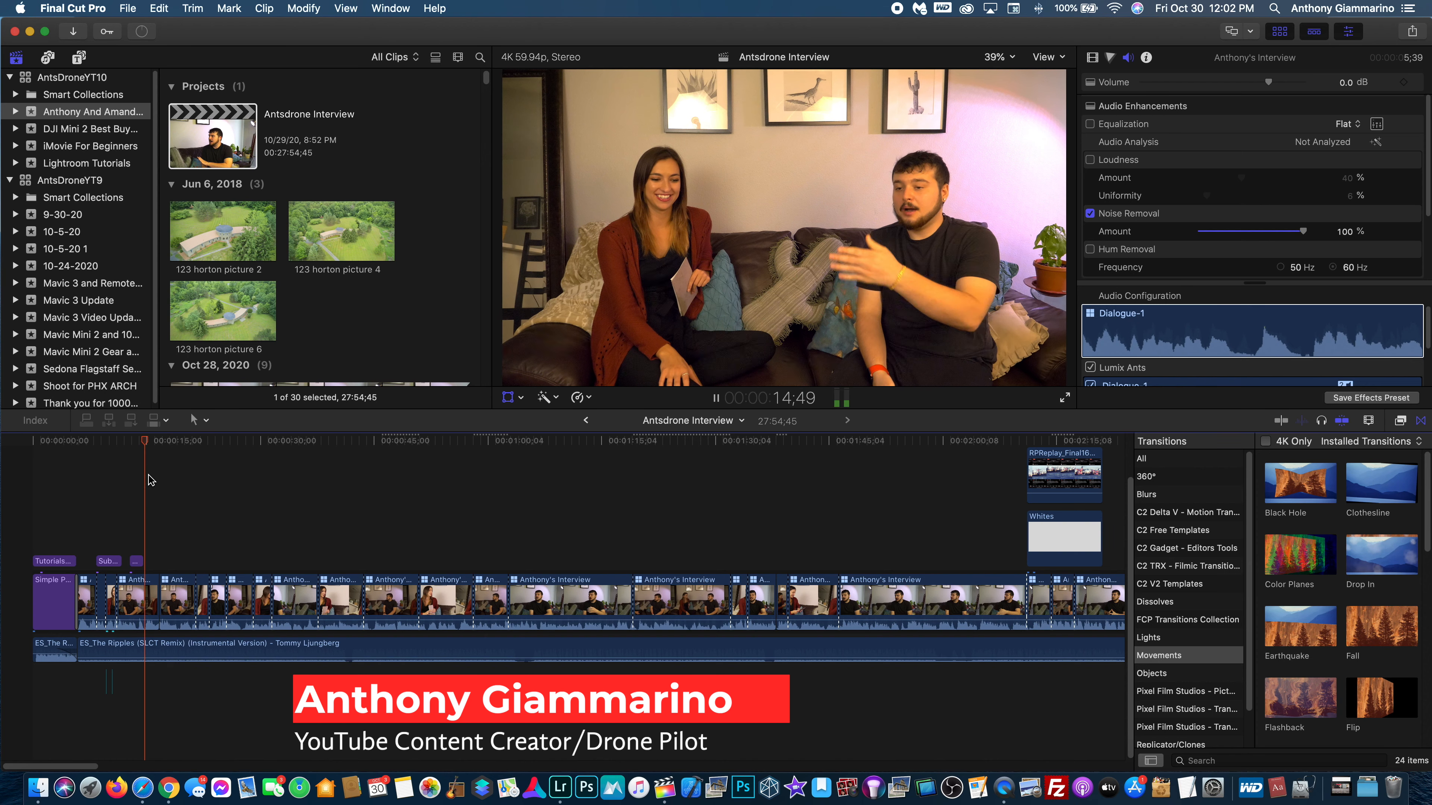
key("XF86AudioMute")
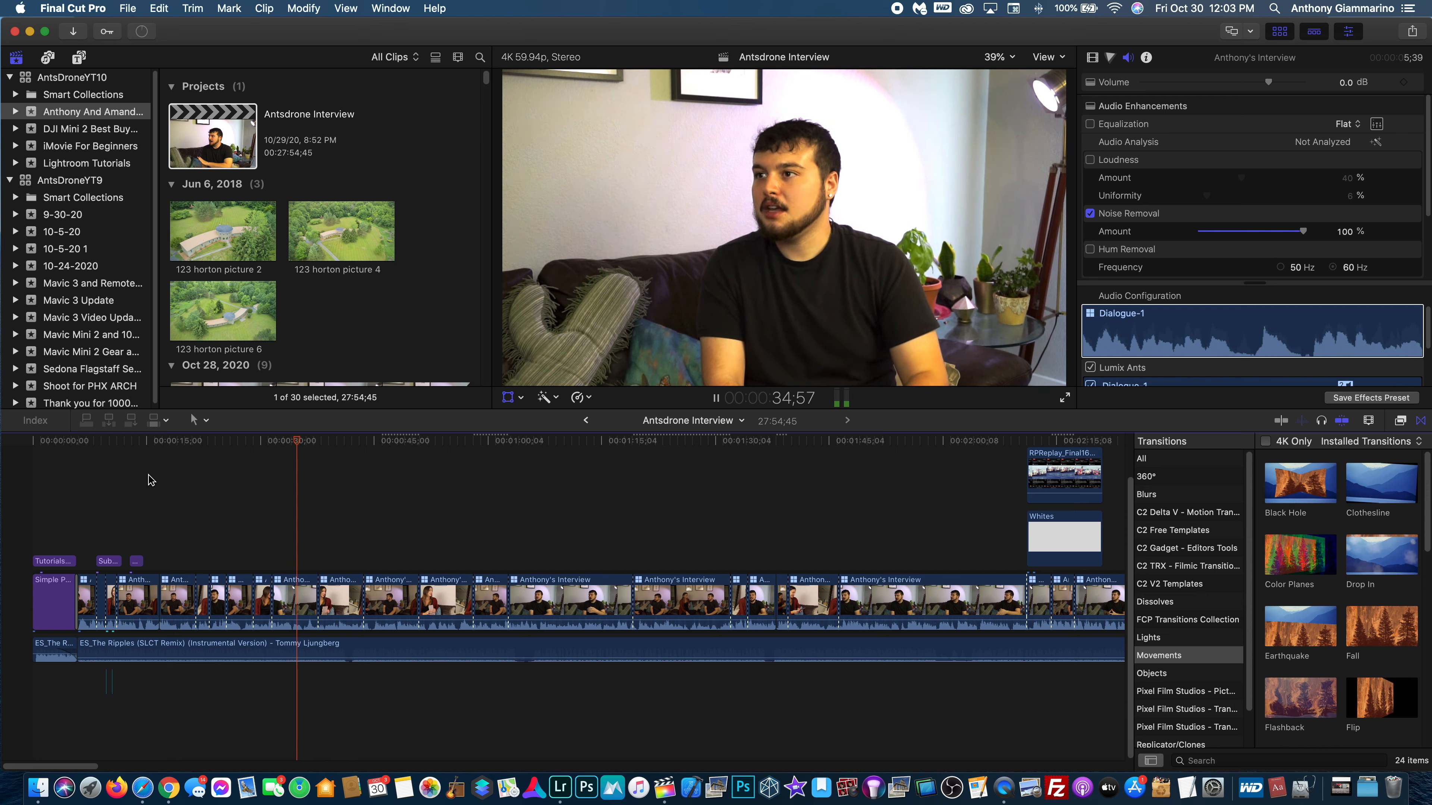
key("shift+t")
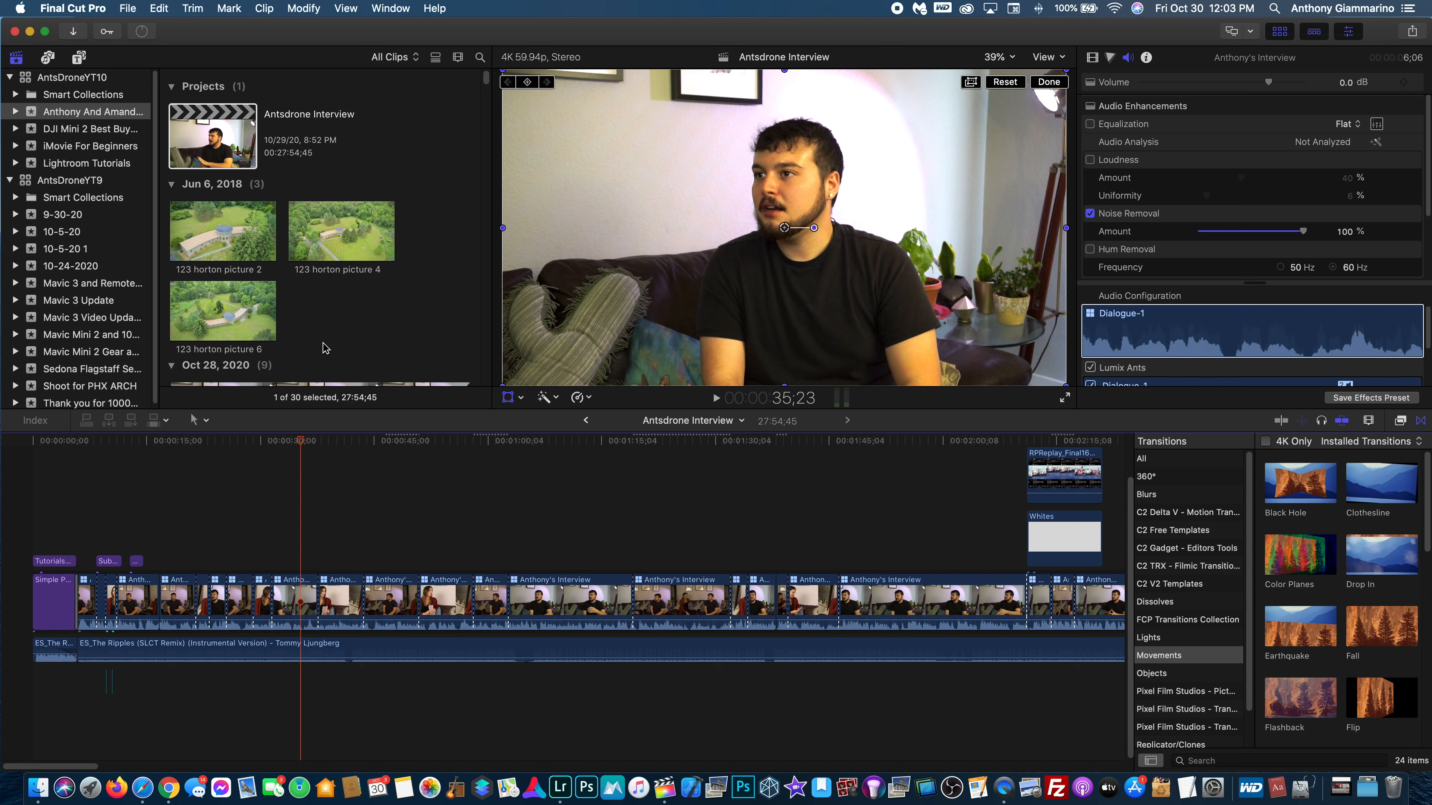
Step: Hide the inspector and the transitions browser to give the clip browser and the timeline more room
scroll(324, 339, "down", 5)
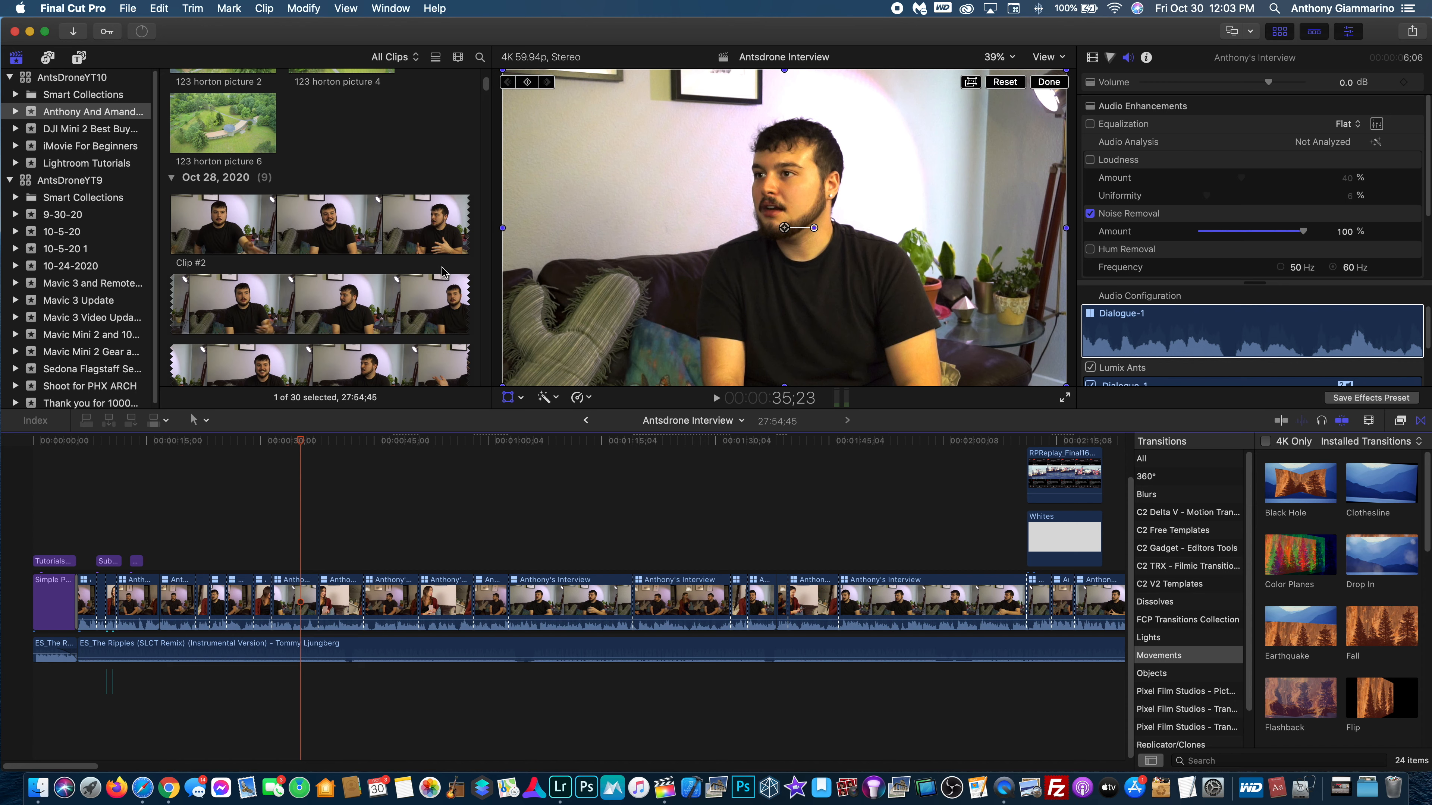
left_click(1349, 31)
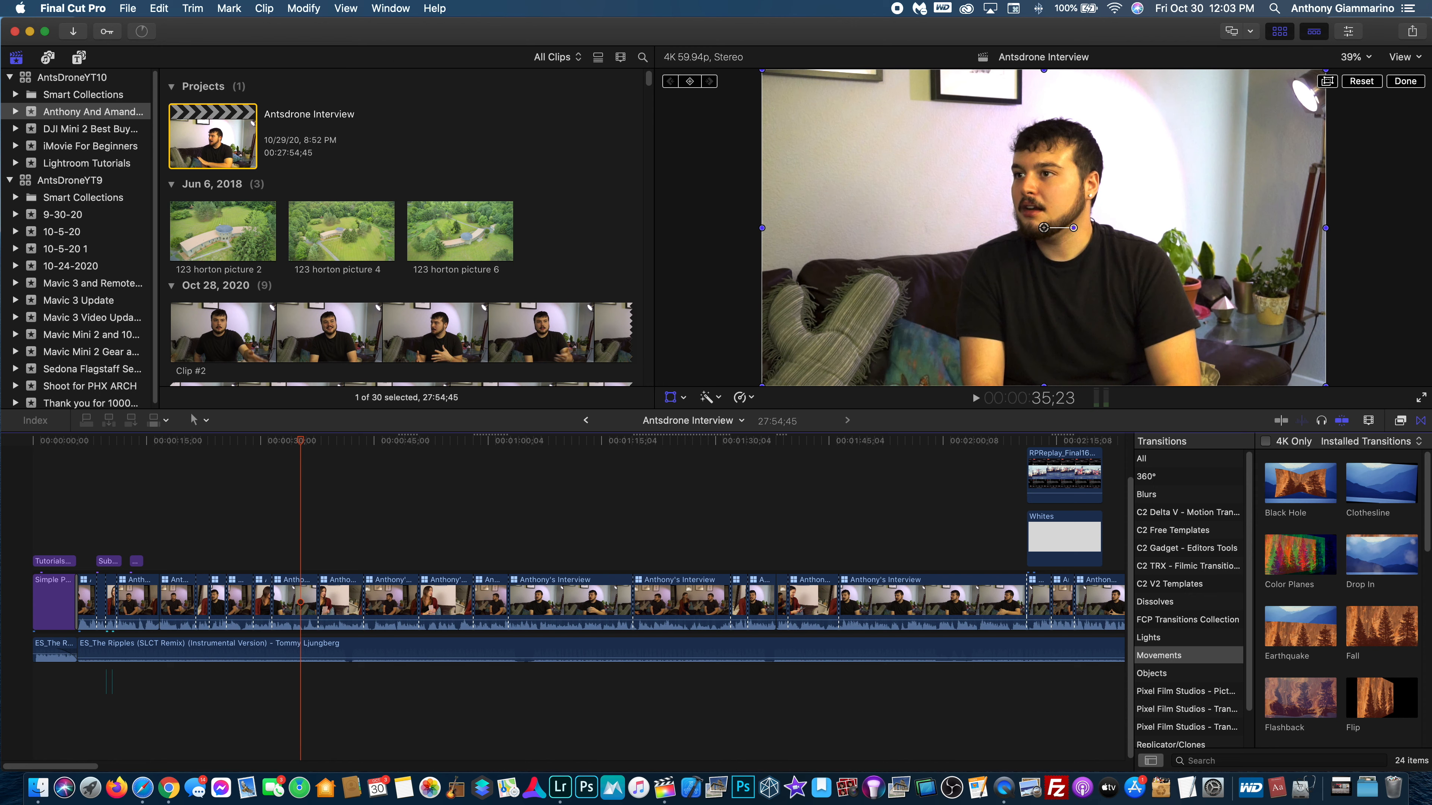
left_click(1420, 422)
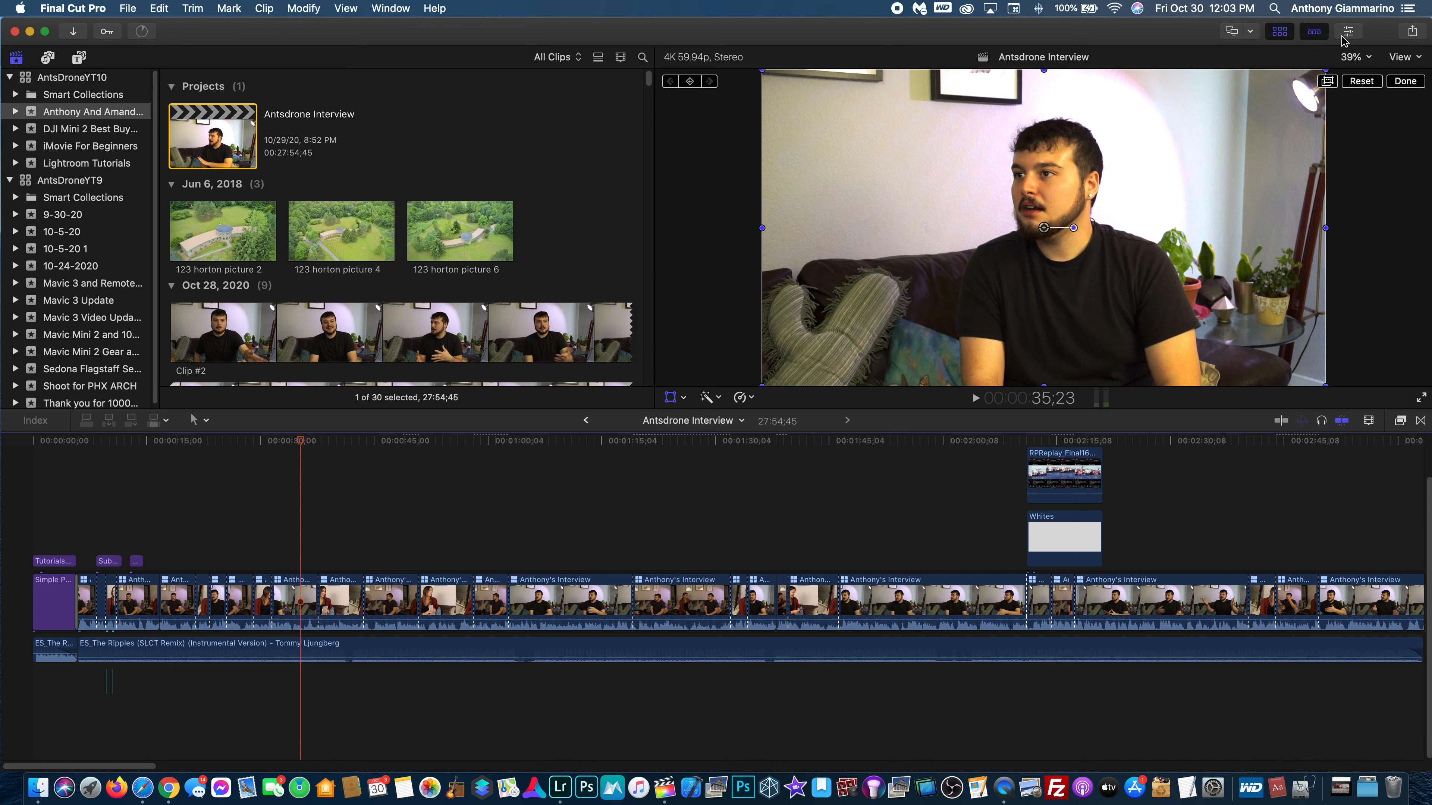
Step: Look through the event's interview footage, checking the three camera-angle clips Clip #3, P1044031 and MVI_2860
scroll(449, 285, "down", 10)
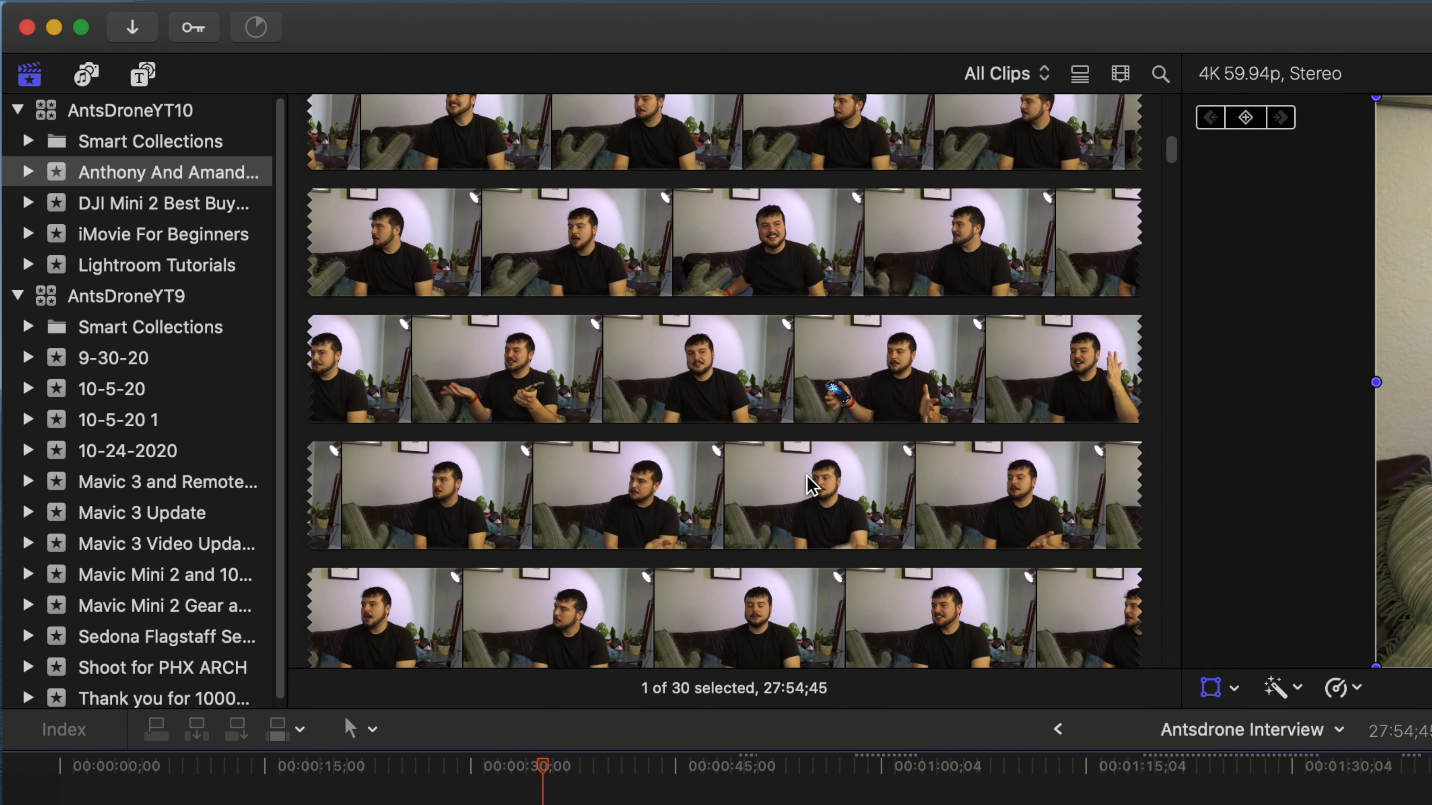
scroll(811, 484, "down", 10)
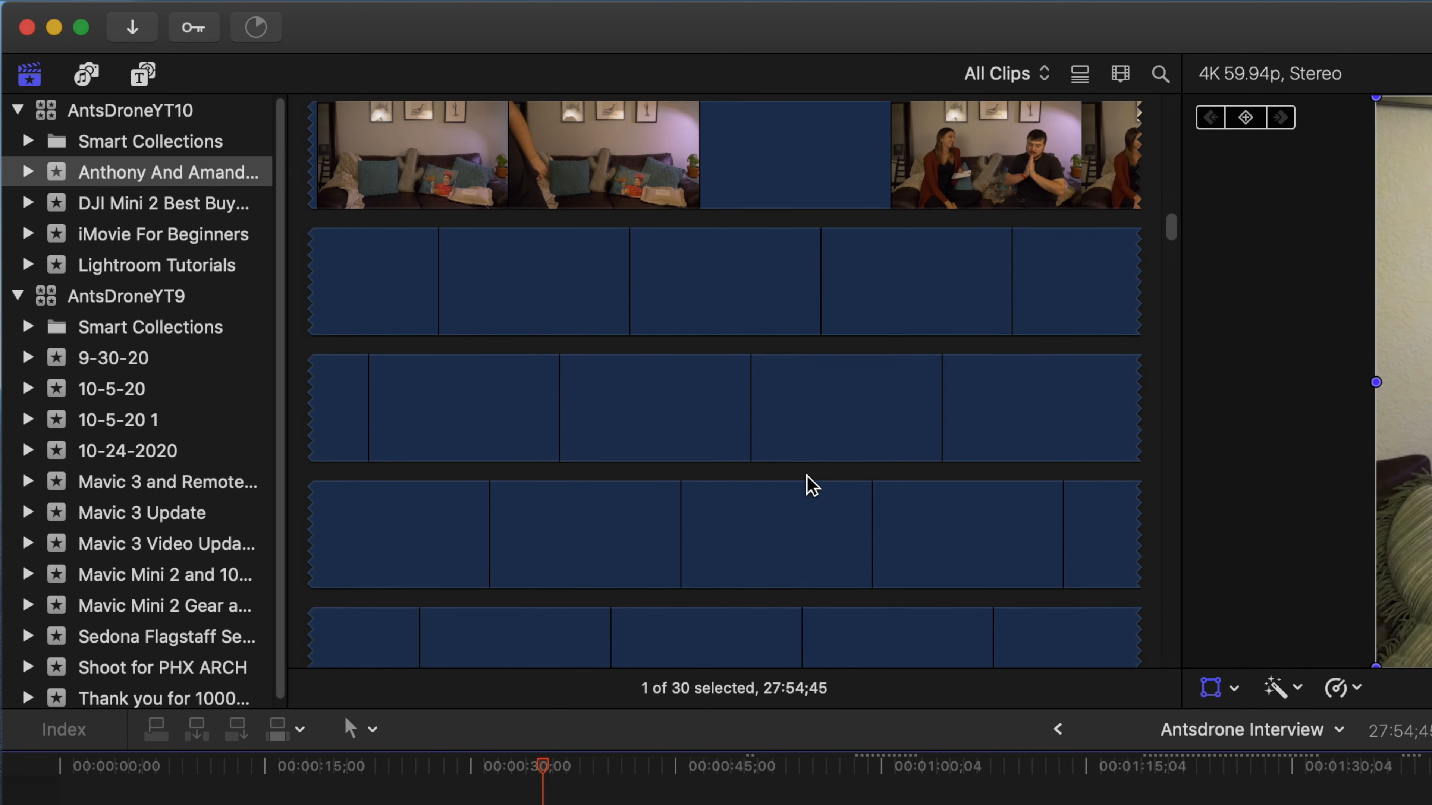
scroll(810, 484, "down", 10)
scroll(811, 484, "down", 10)
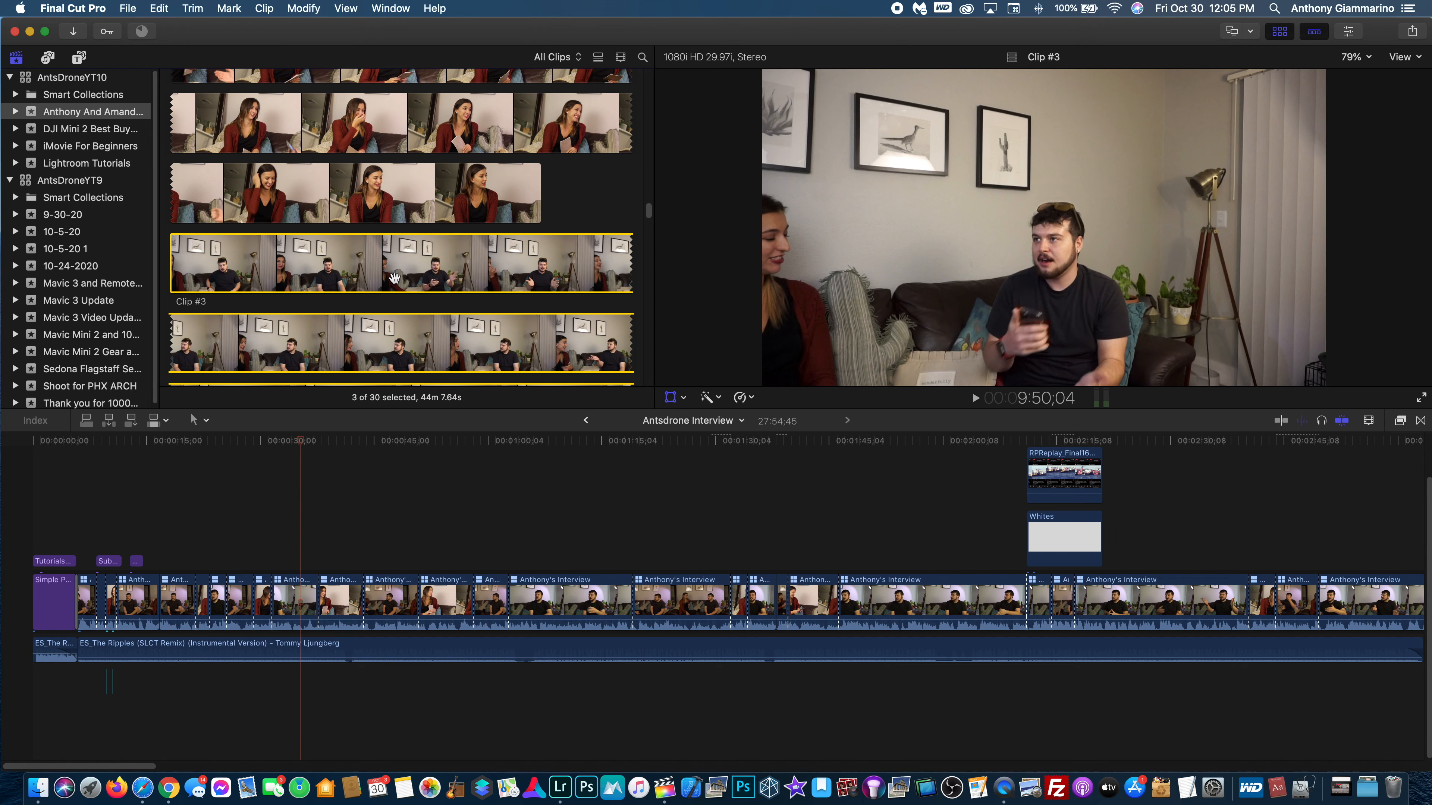
scroll(394, 278, "down", 5)
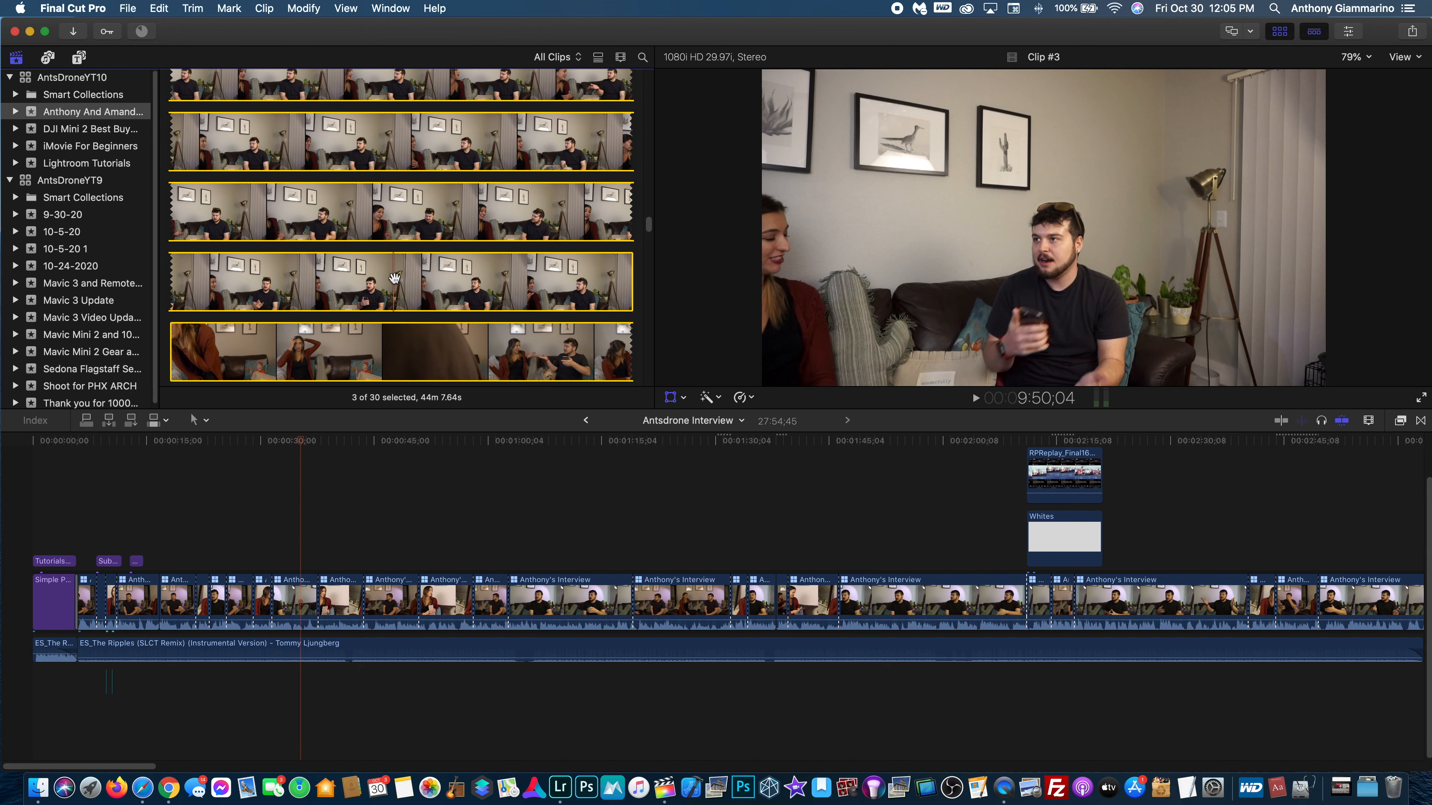
scroll(394, 277, "down", 5)
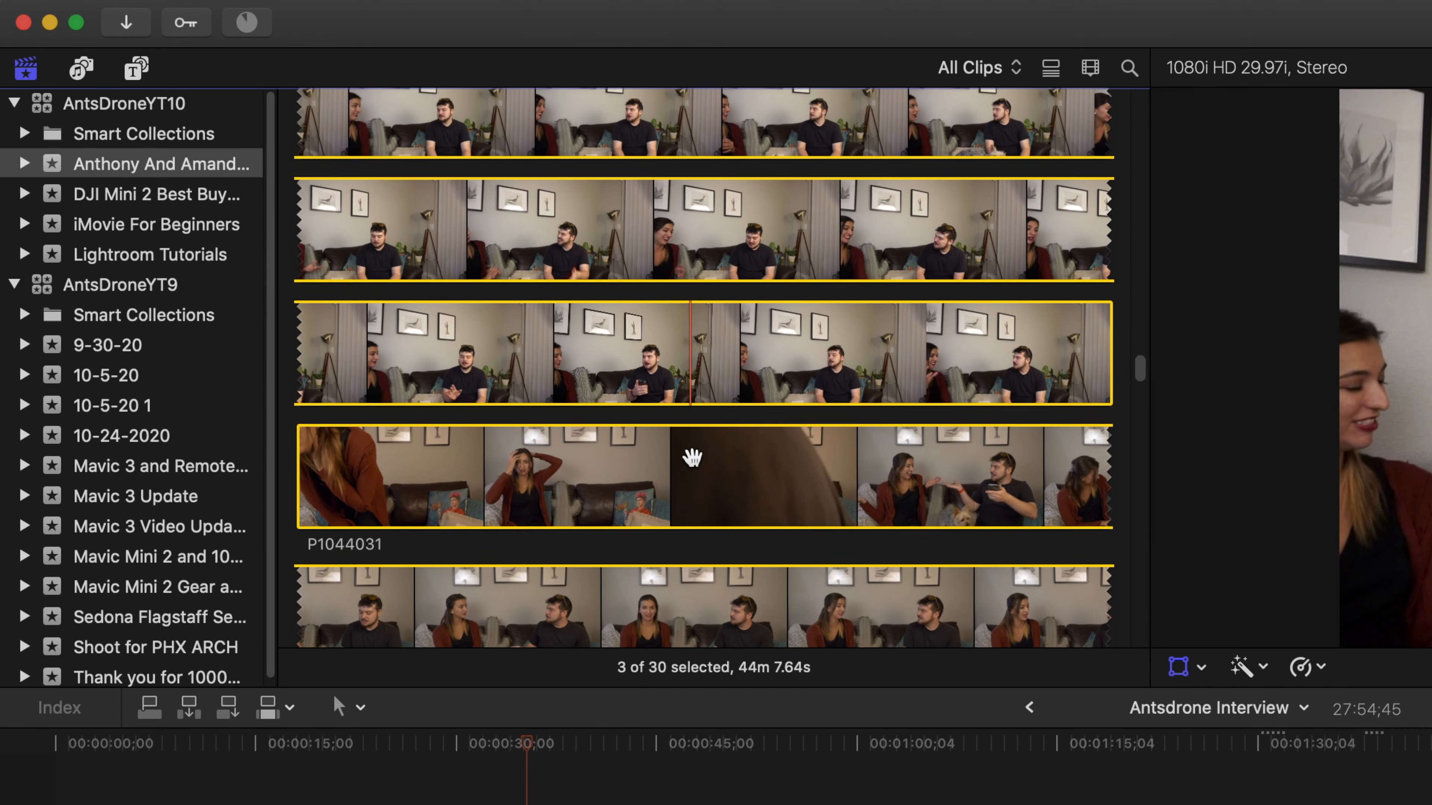
scroll(760, 470, "down", 5)
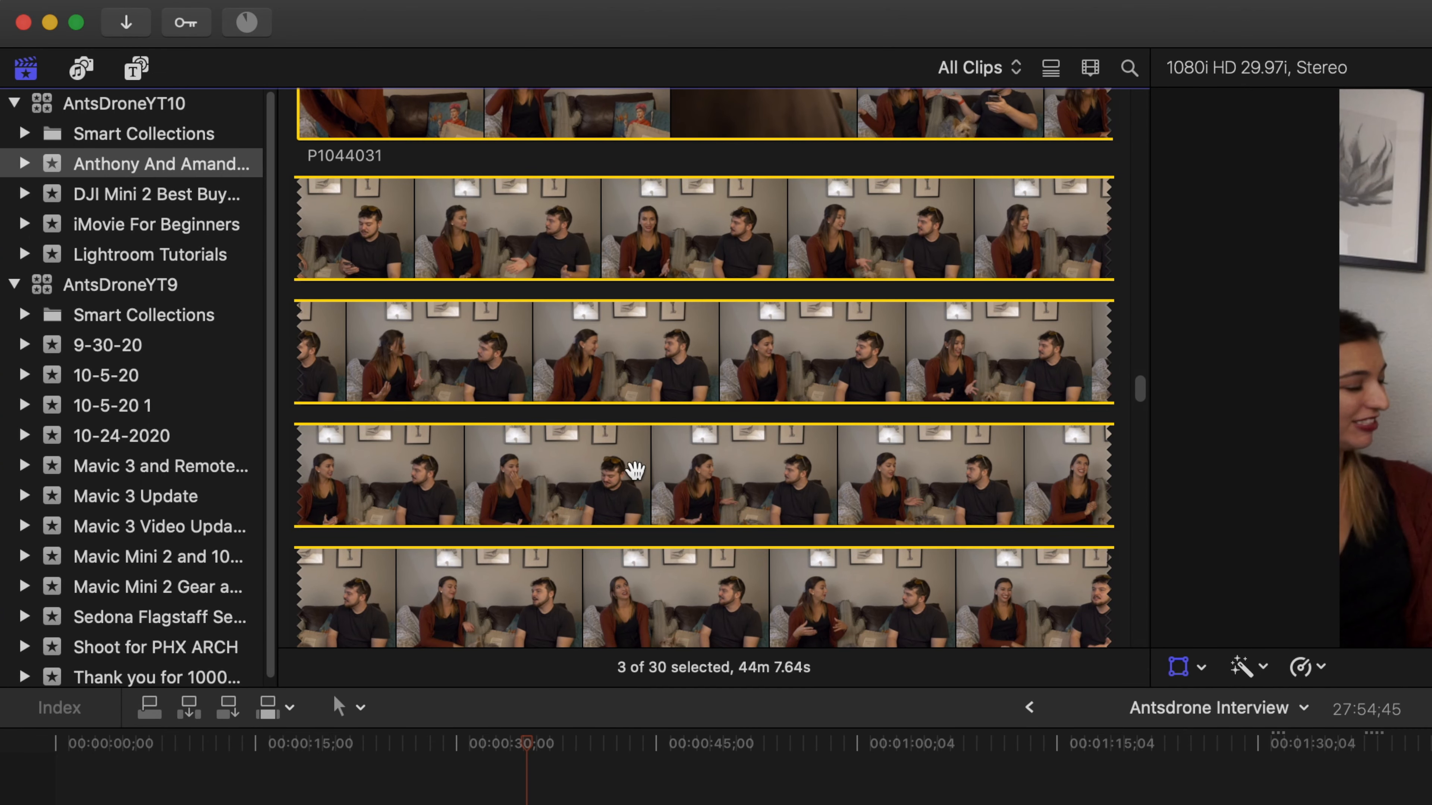
scroll(648, 488, "down", 5)
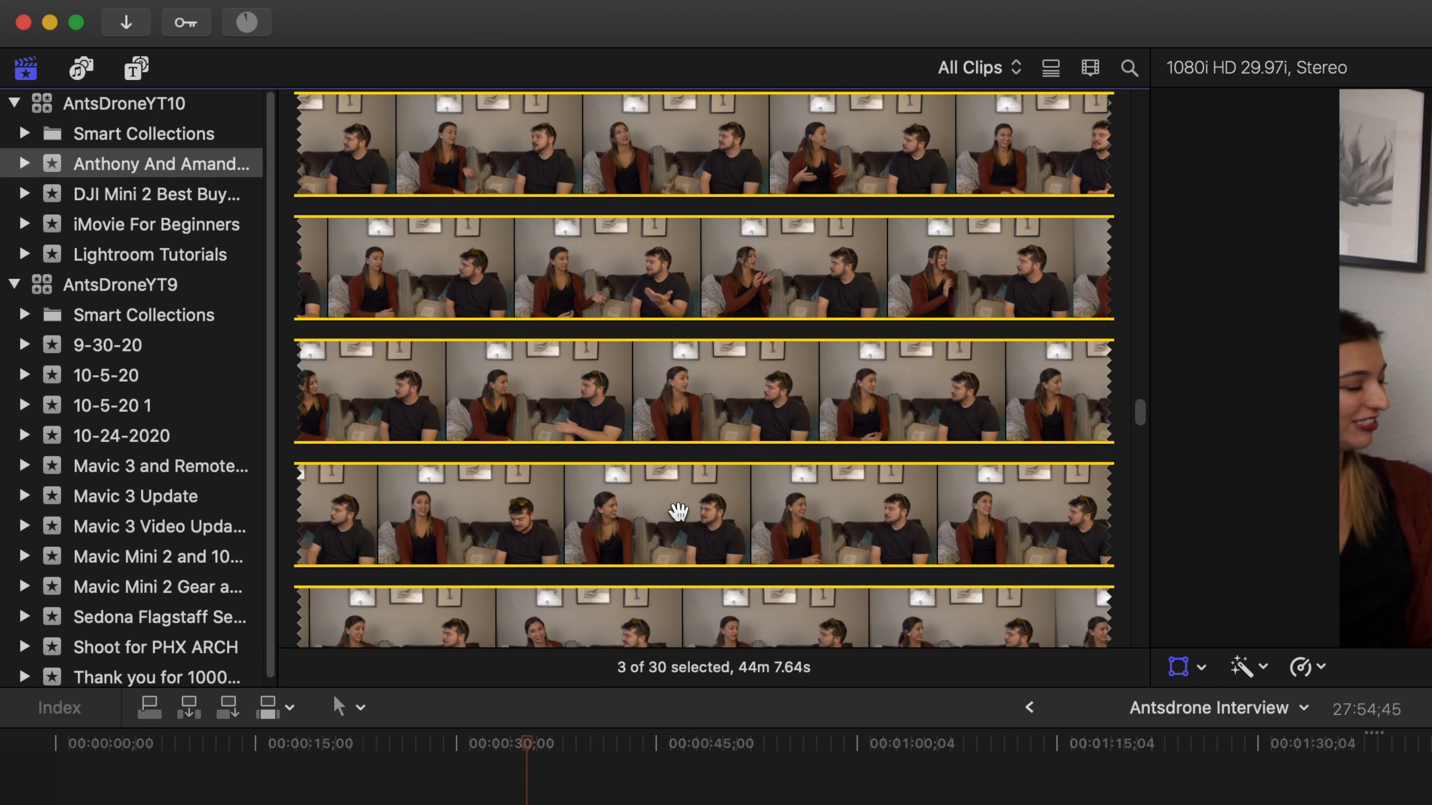
scroll(678, 511, "down", 10)
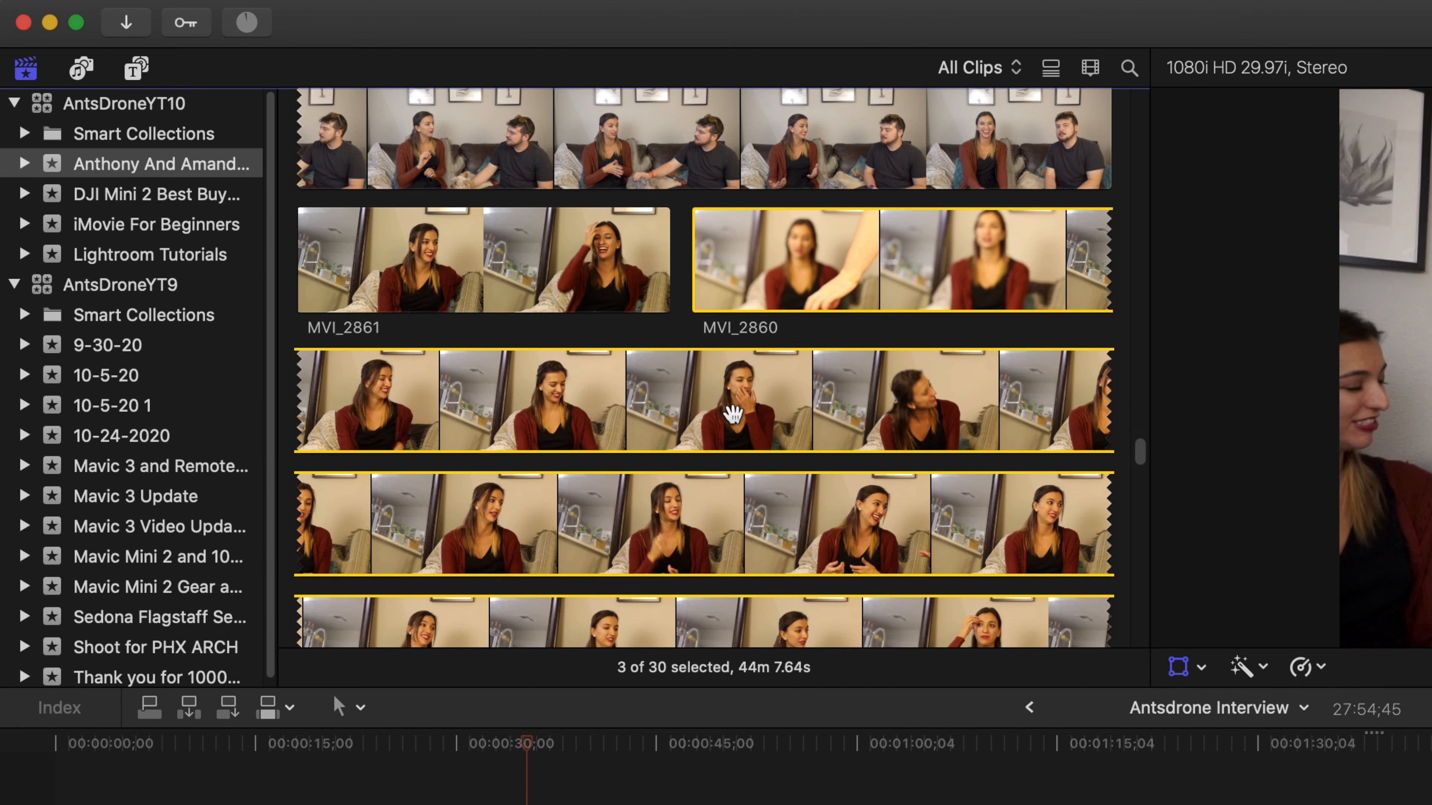
scroll(733, 415, "up", 5)
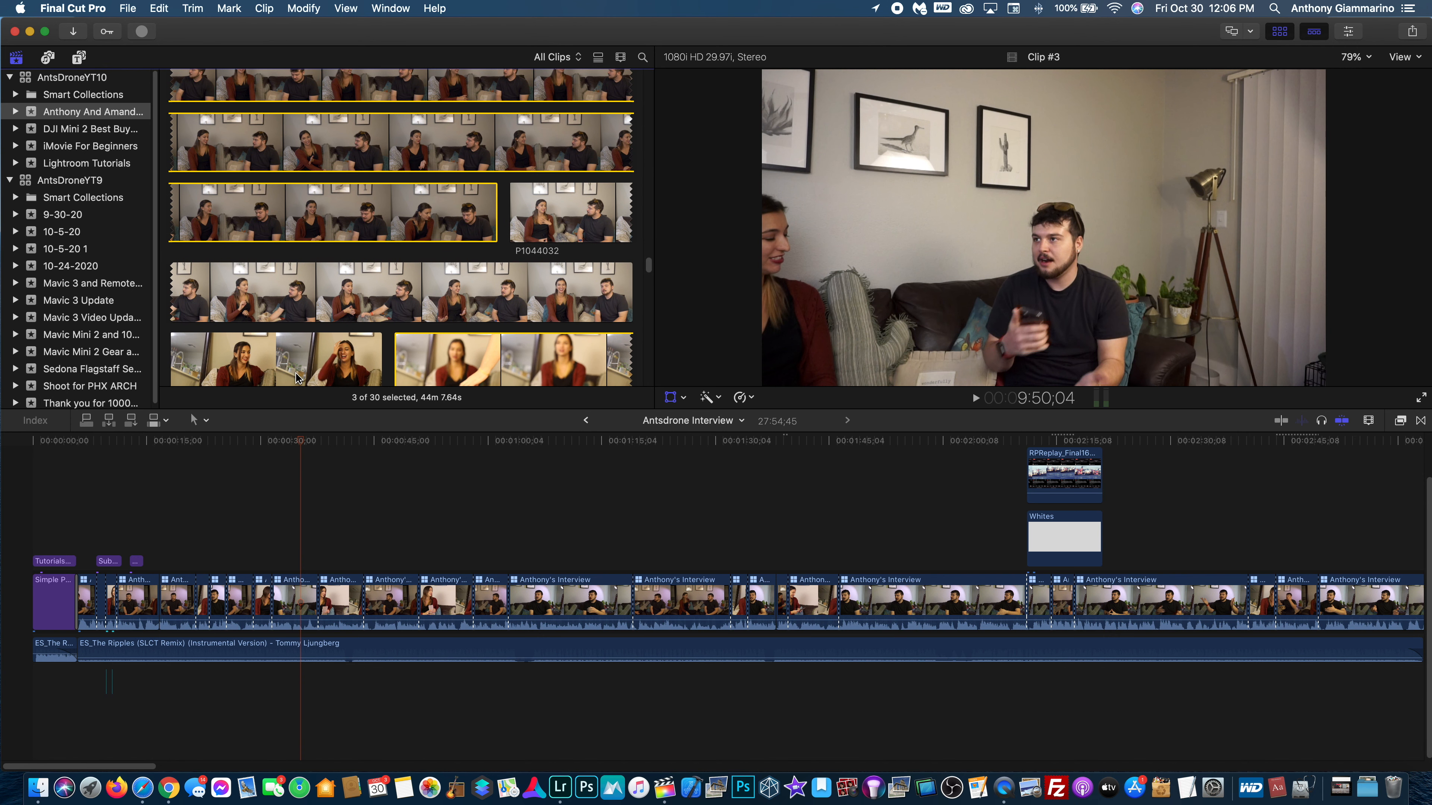
scroll(428, 258, "up", 10)
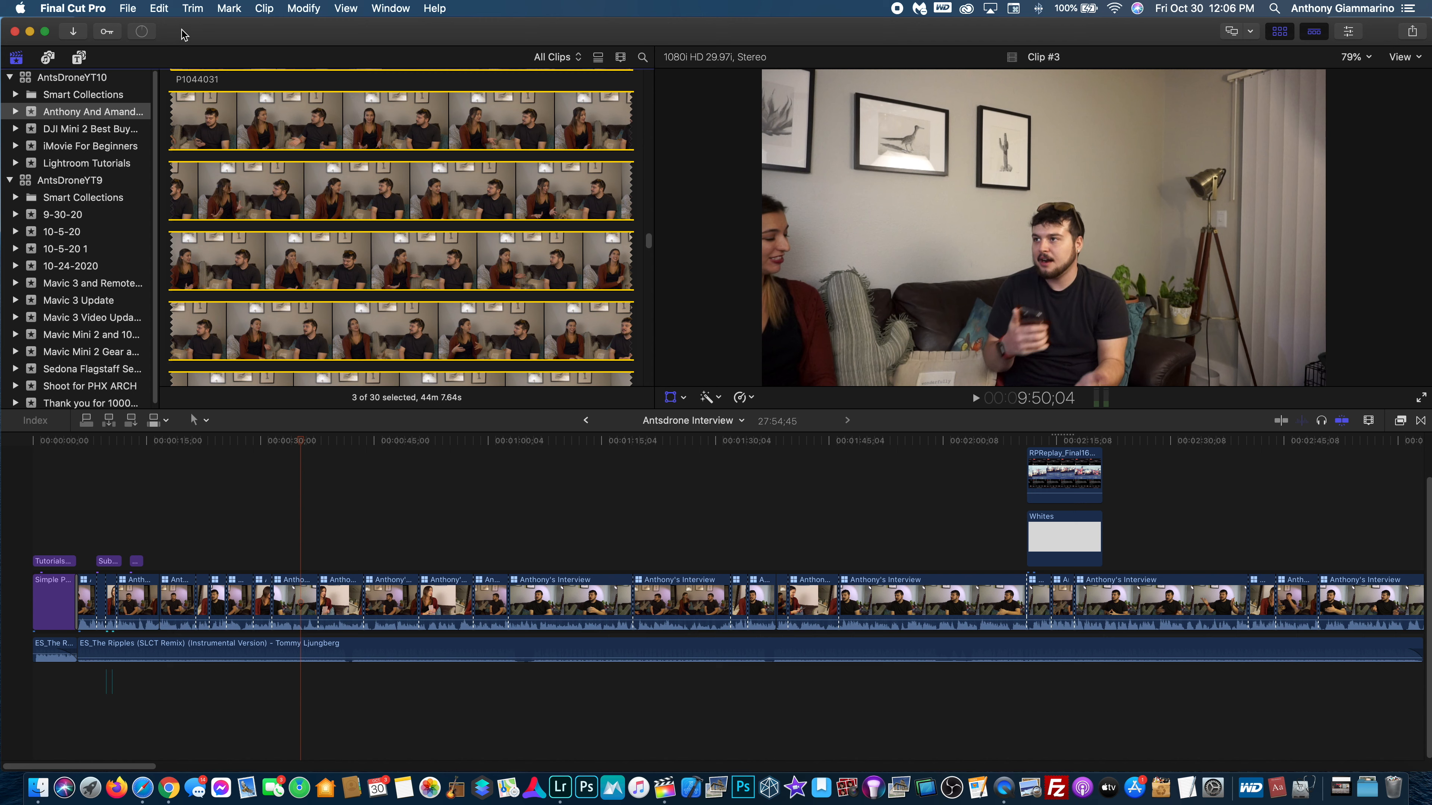
Step: Create an audio-synchronized multicam clip from the three selected clips, naming it with the woman's first name in possessive form plus "Interview"
left_click(135, 12)
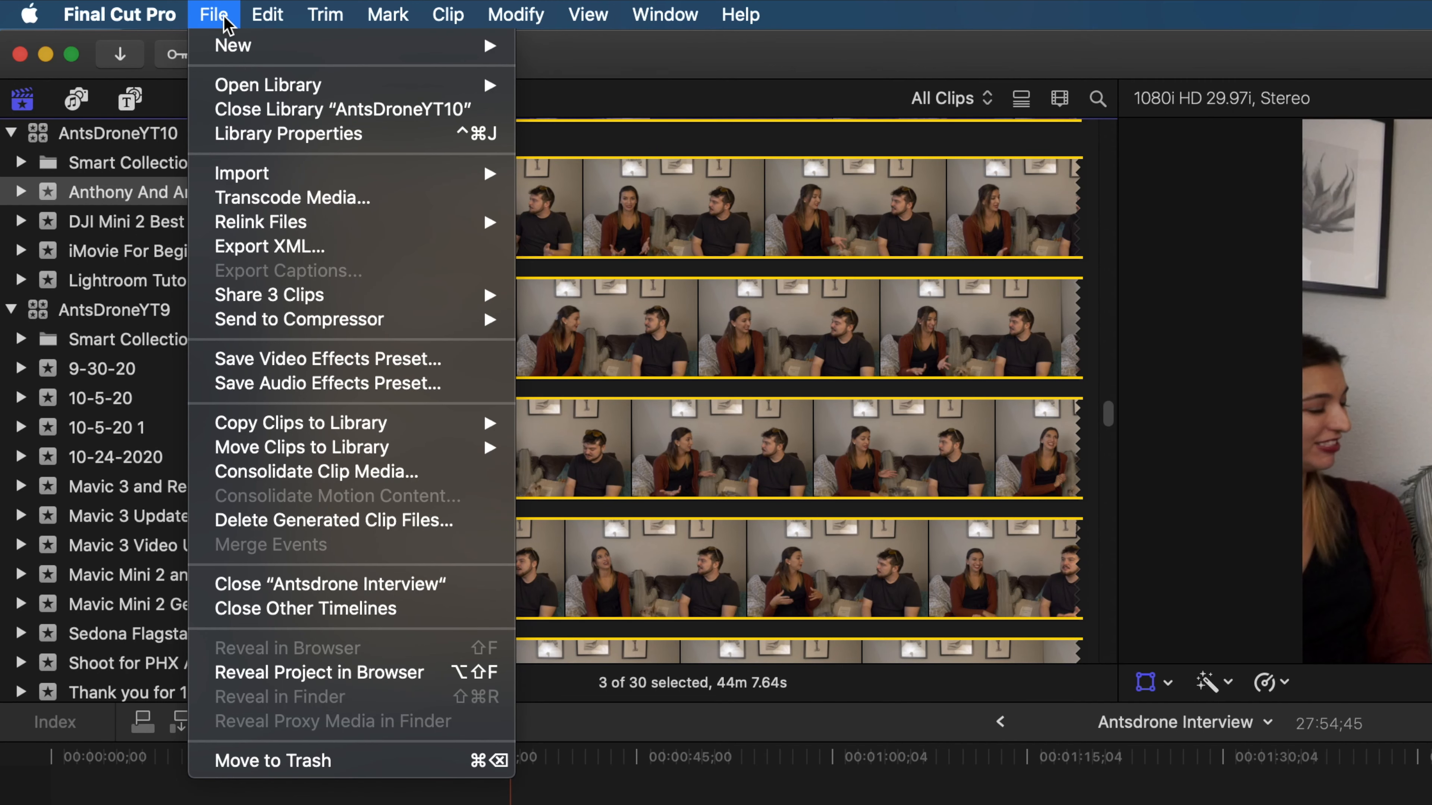
mouse_move(229, 46)
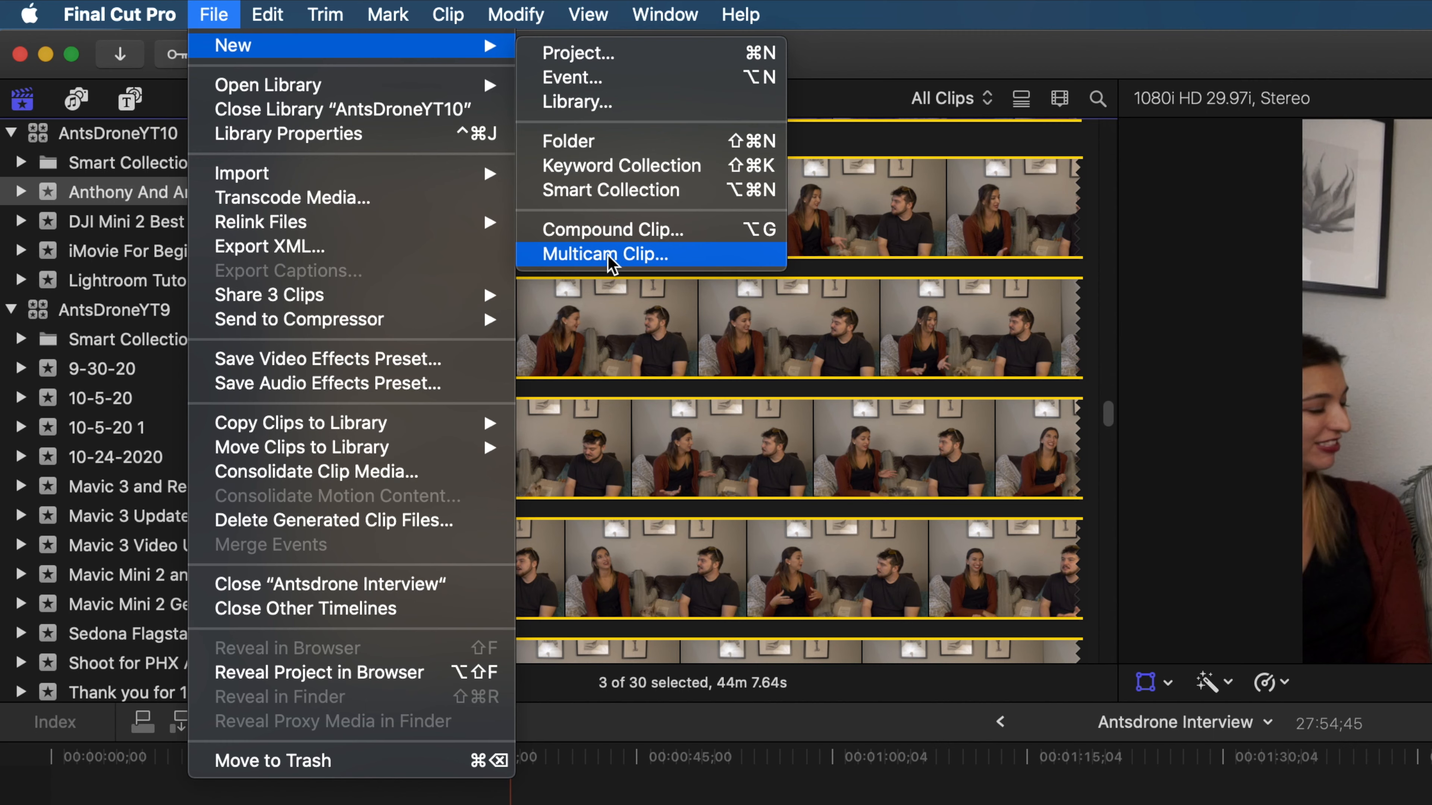
left_click(634, 256)
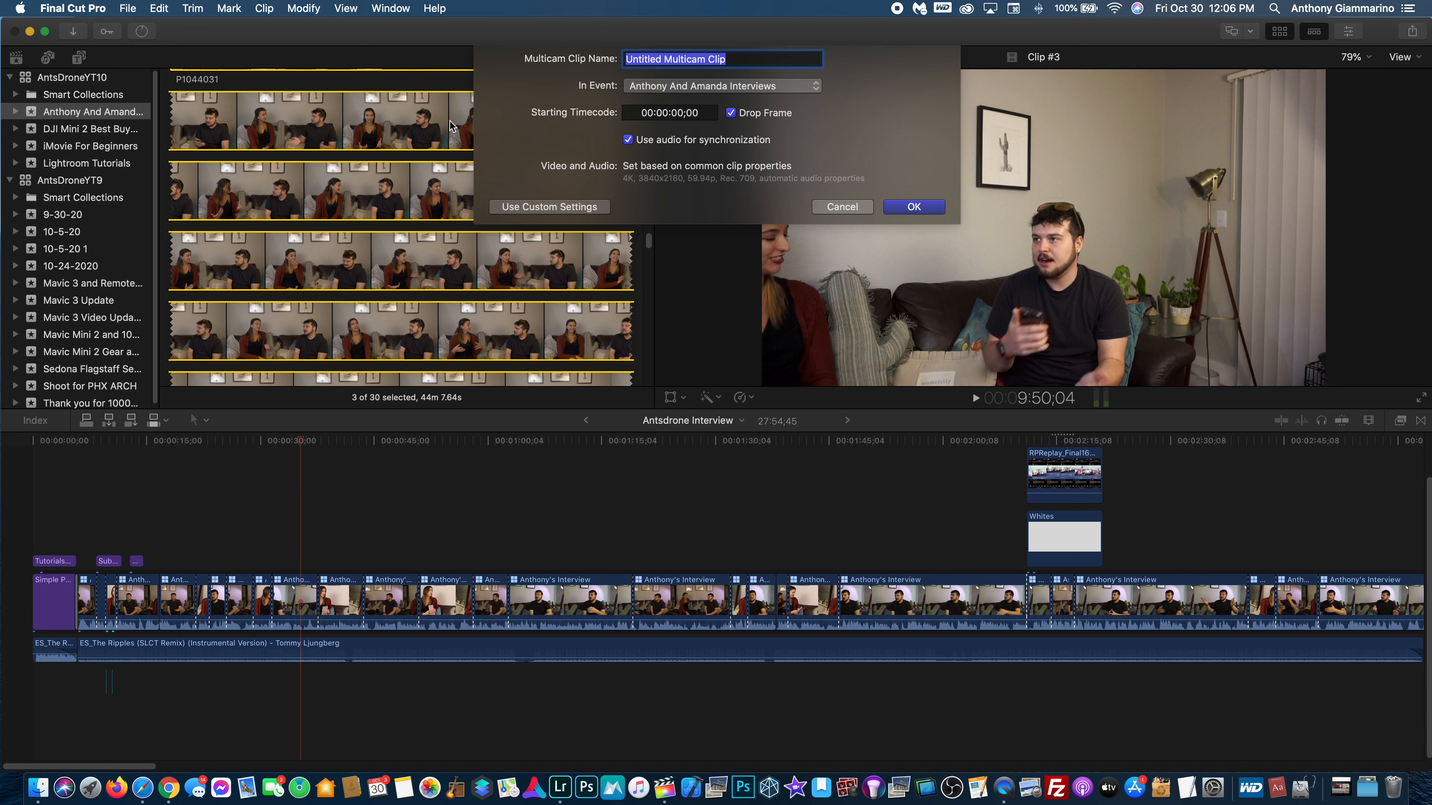
key("BackSpace")
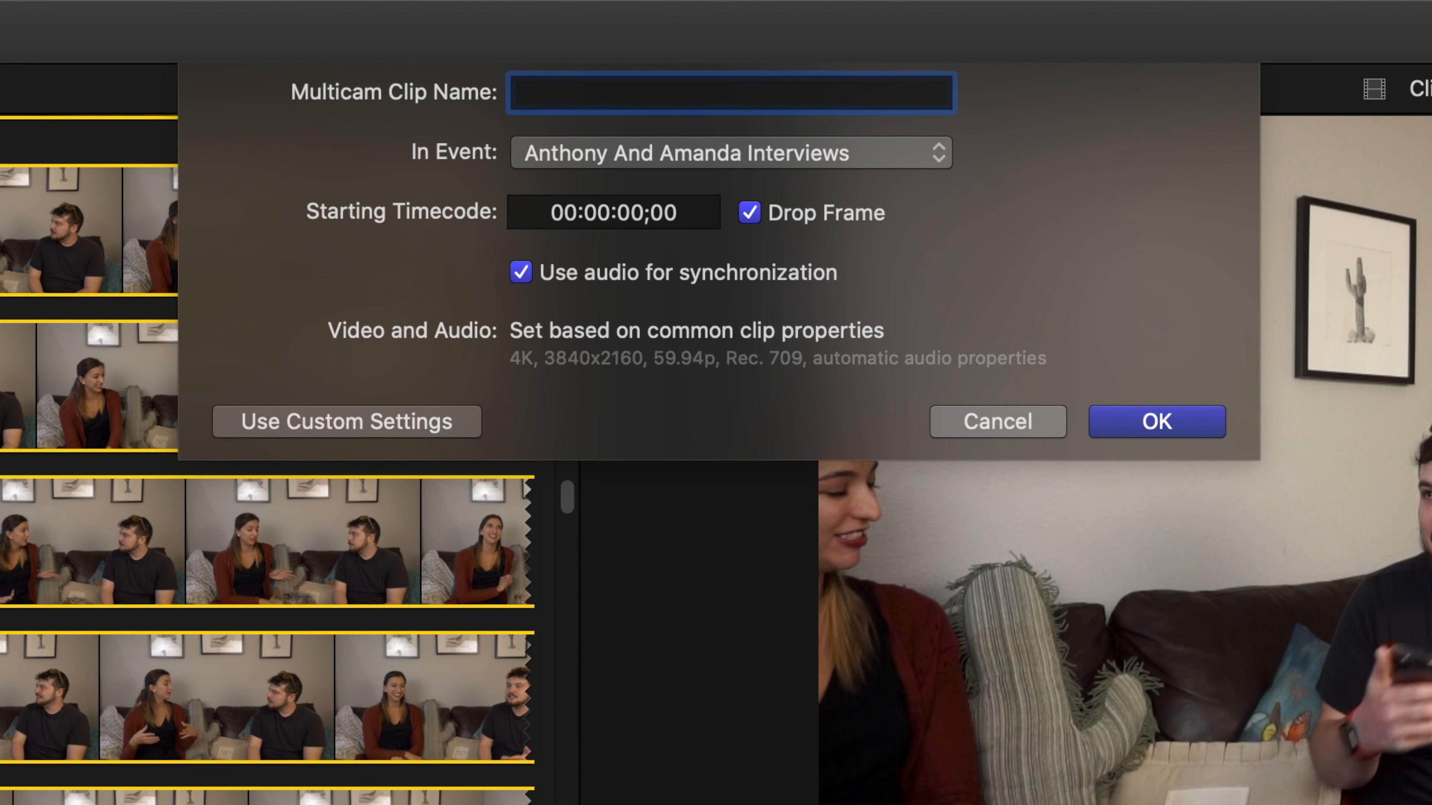
type("Amanda'")
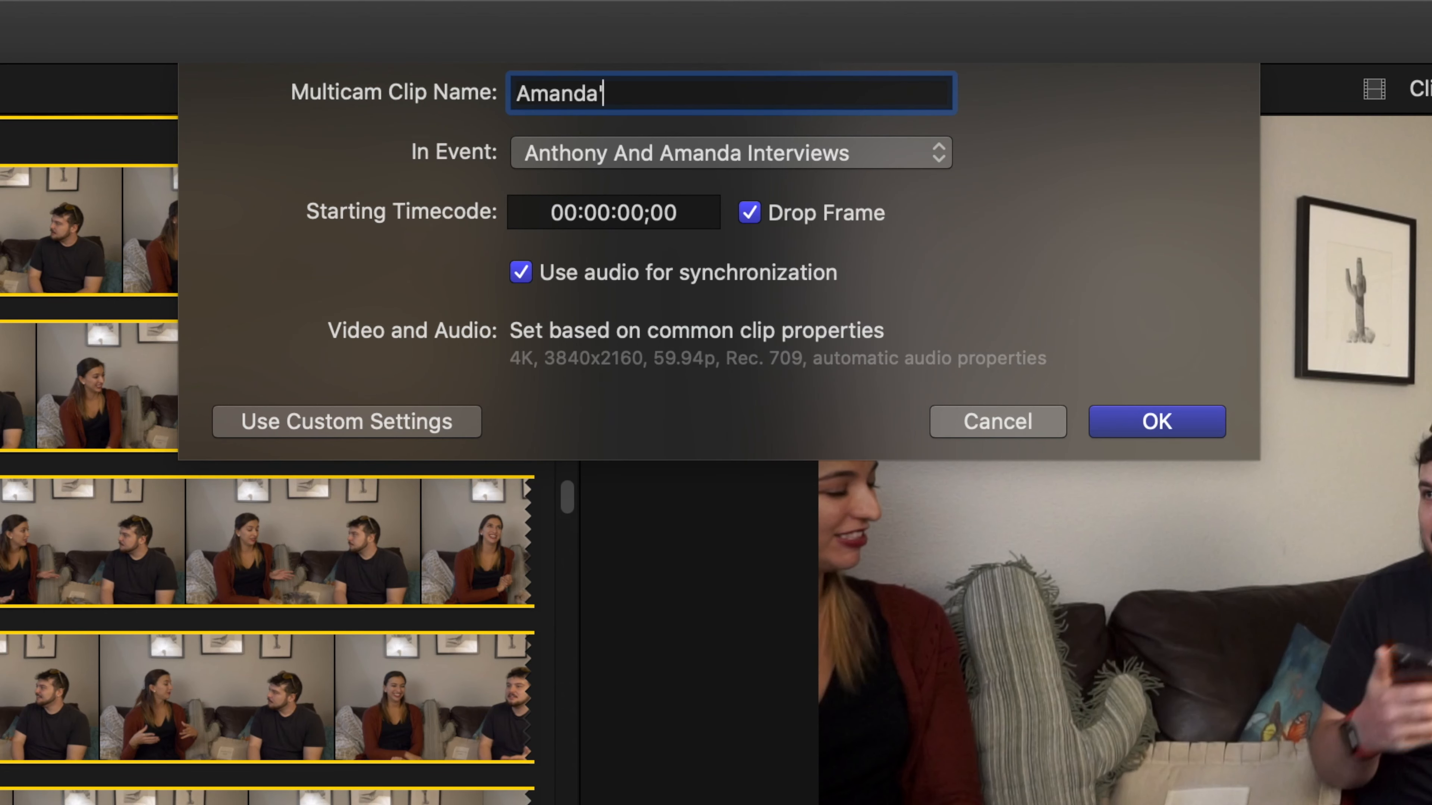
type("s Interview")
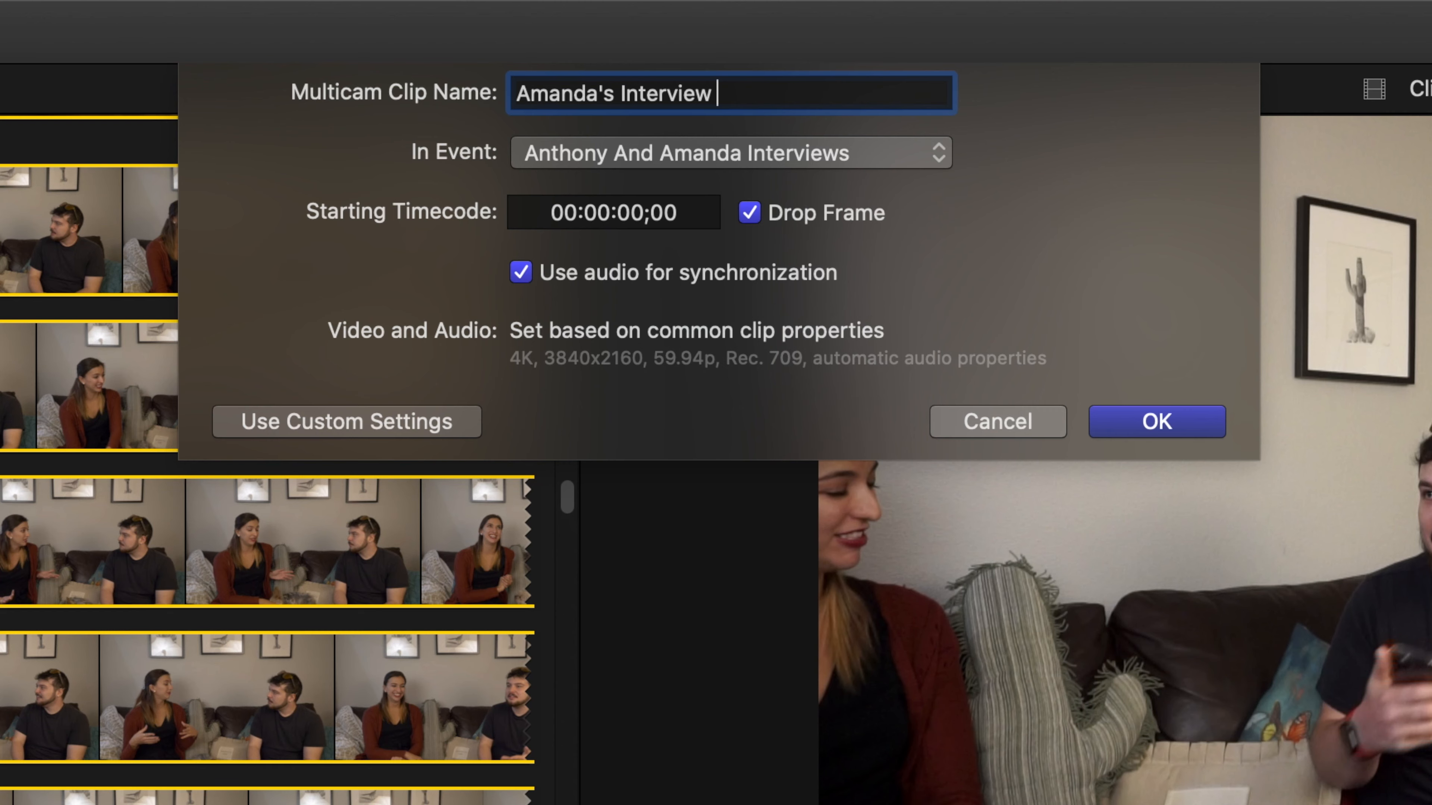
left_click(1157, 422)
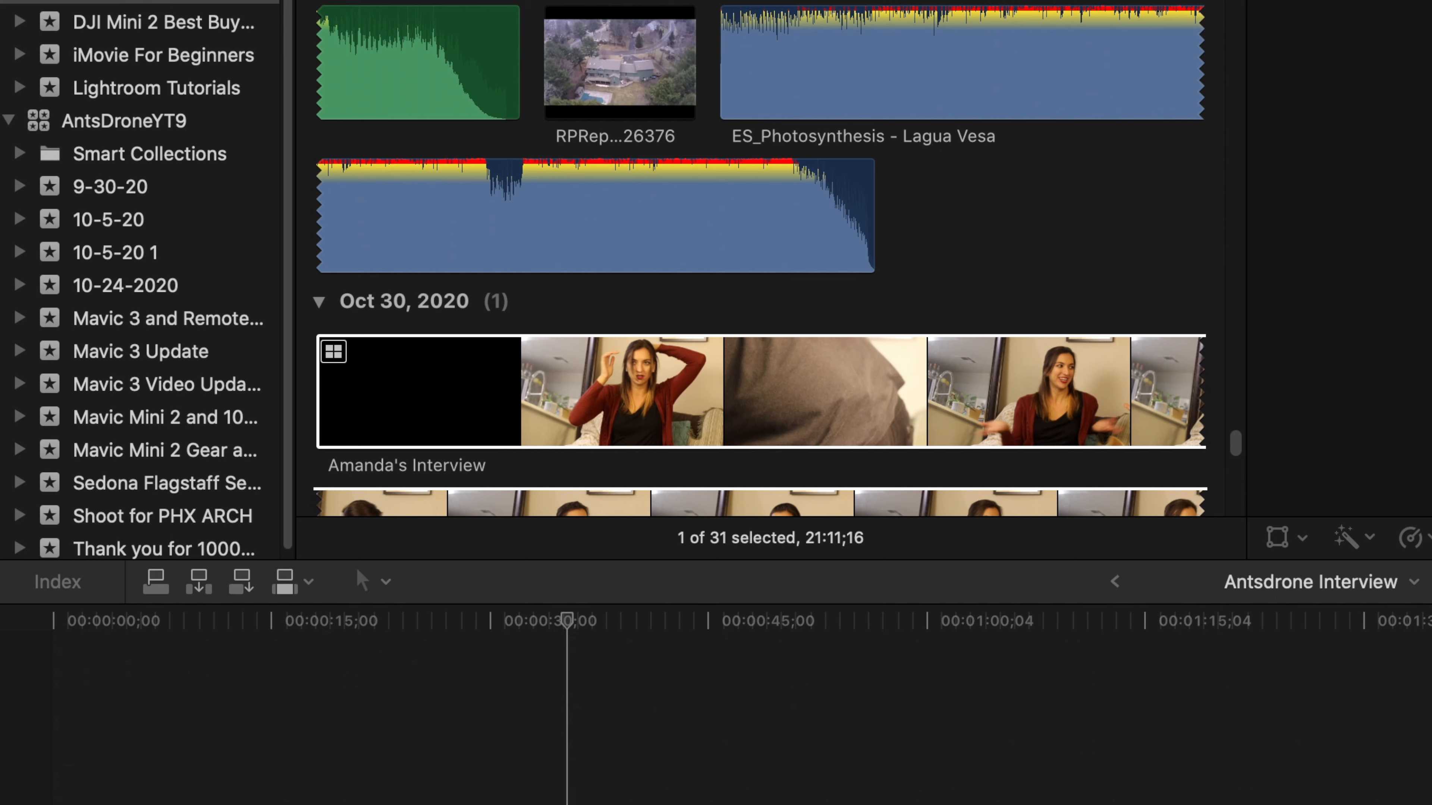
Step: Create a new project in the current event with default settings, giving it the same name as the multicam clip
scroll(789, 426, "down", 3)
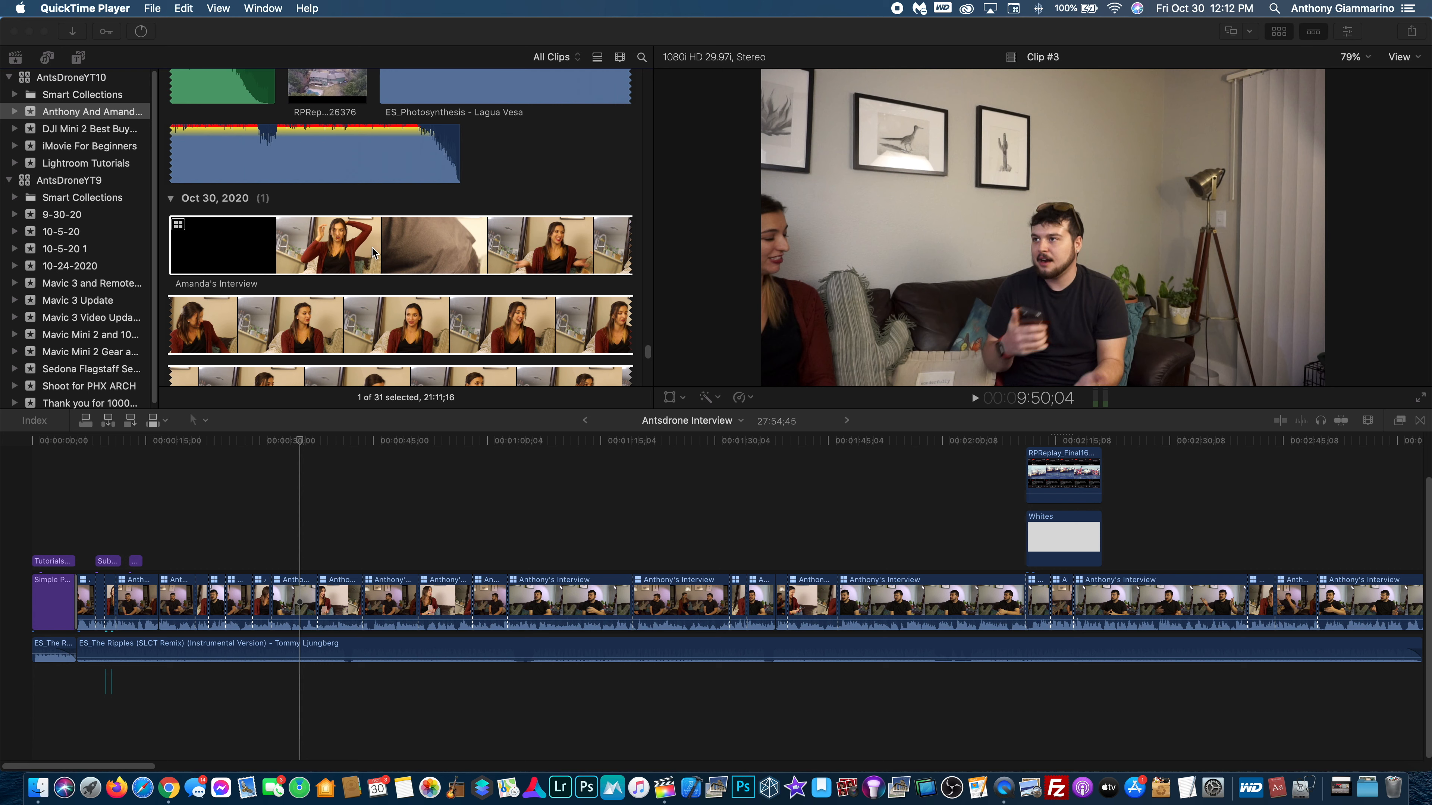
left_click(371, 246)
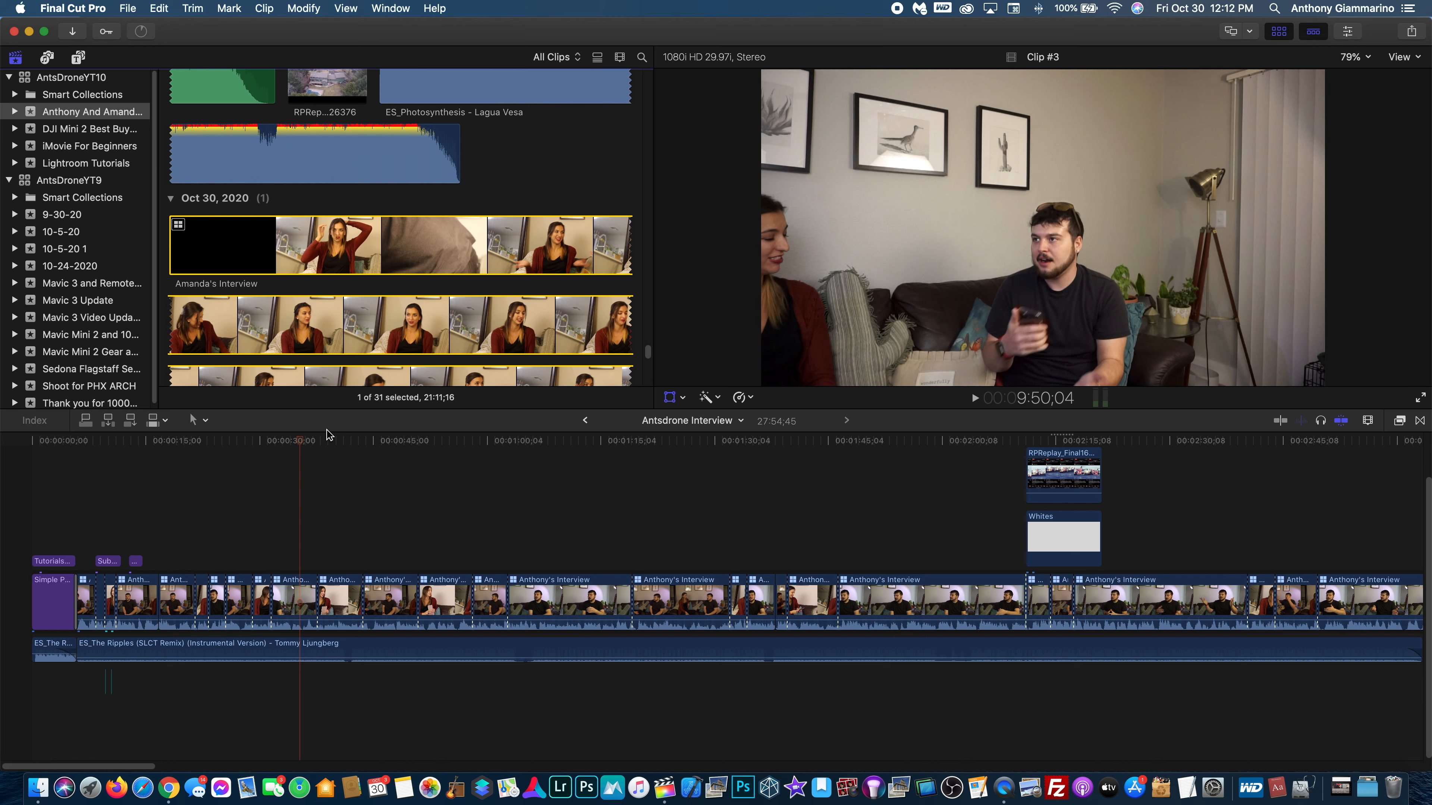
key("super+n")
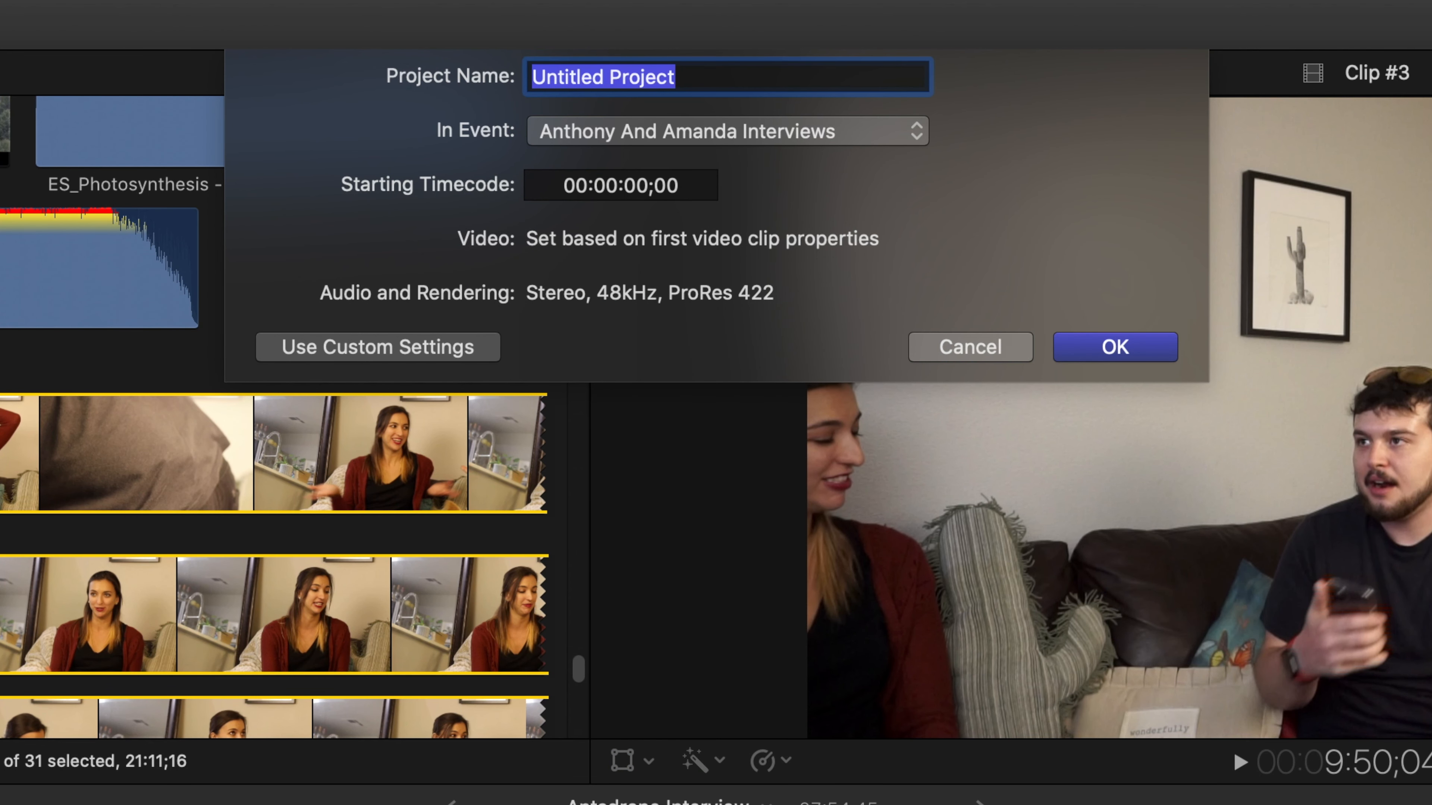
key("BackSpace")
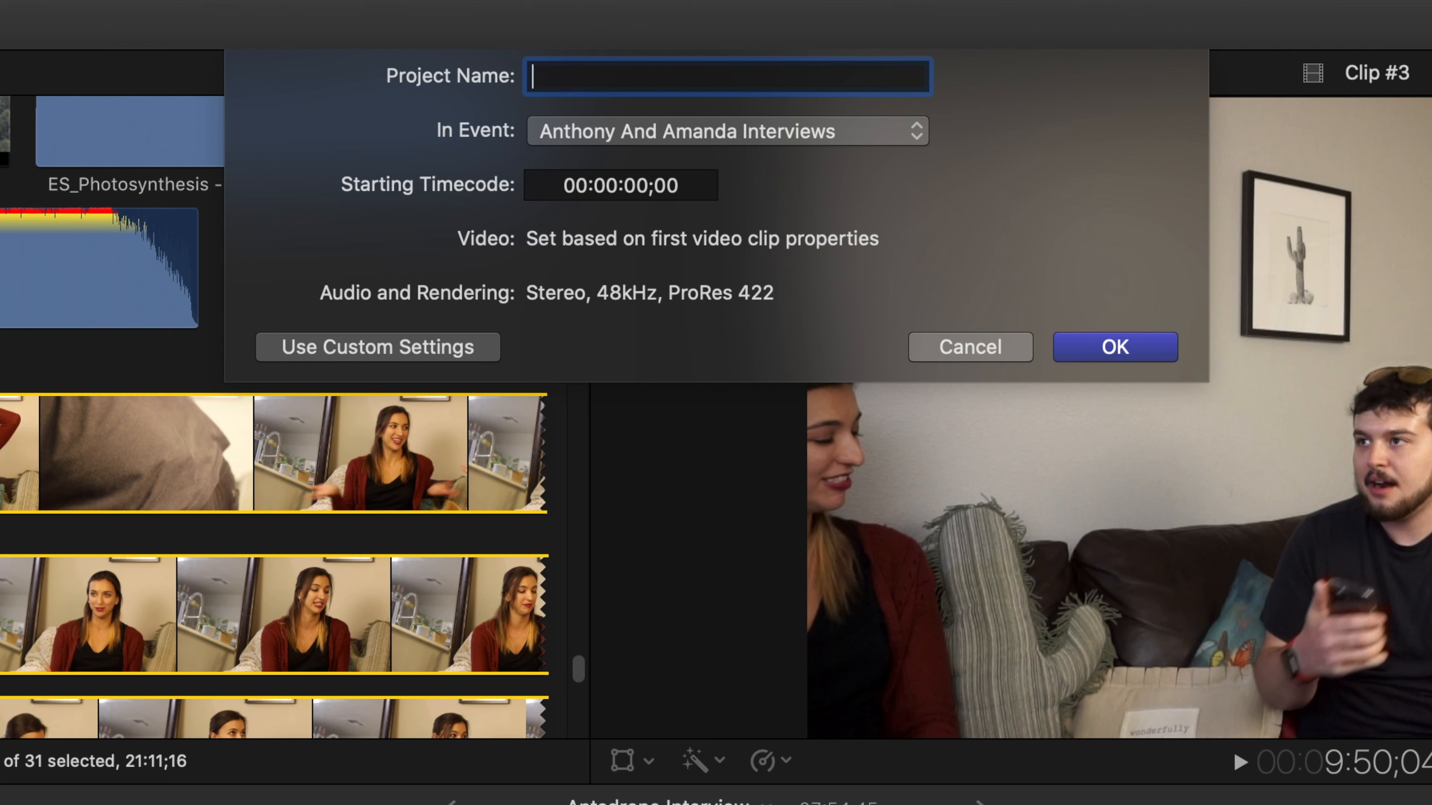
type("Amanda's")
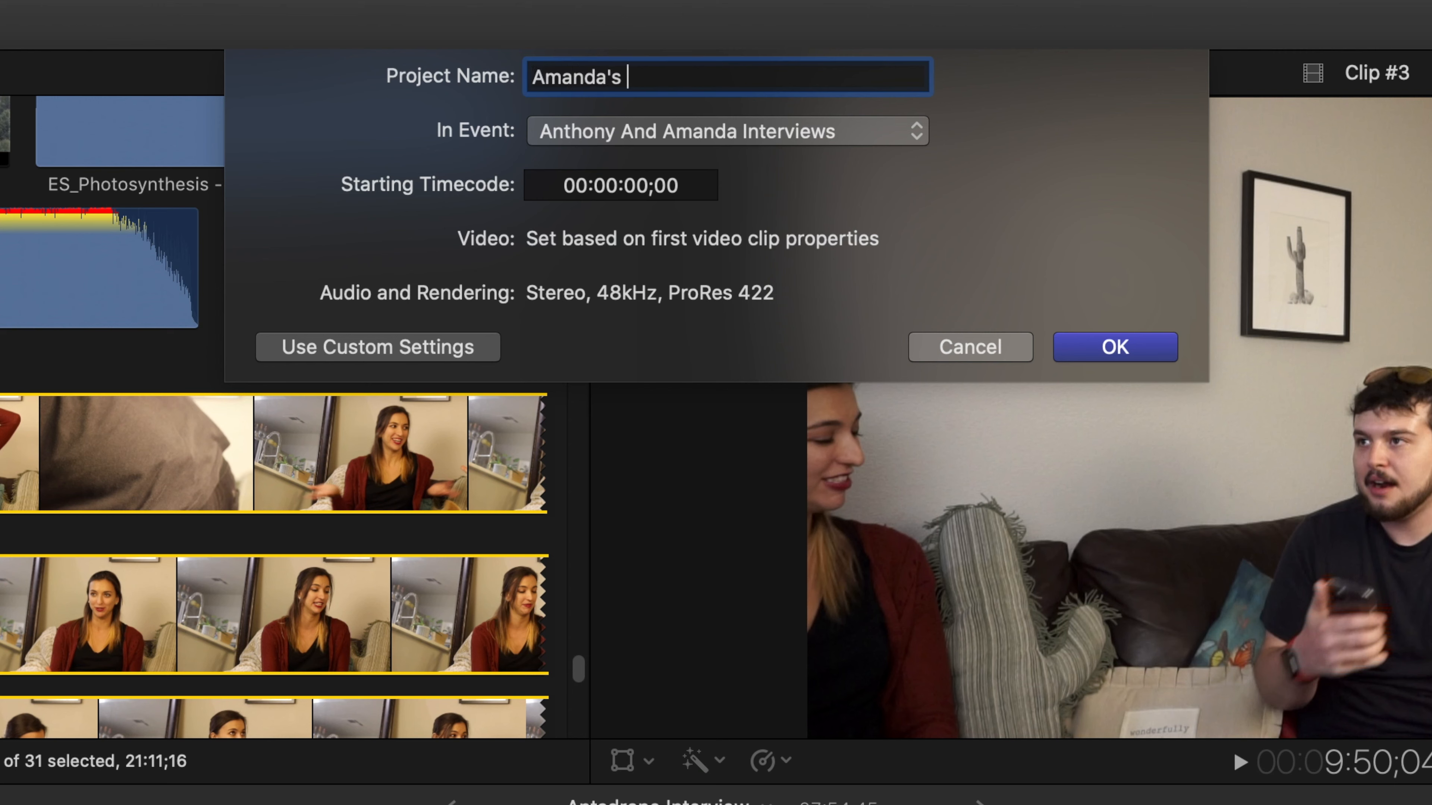
type(" Interview")
key("Return")
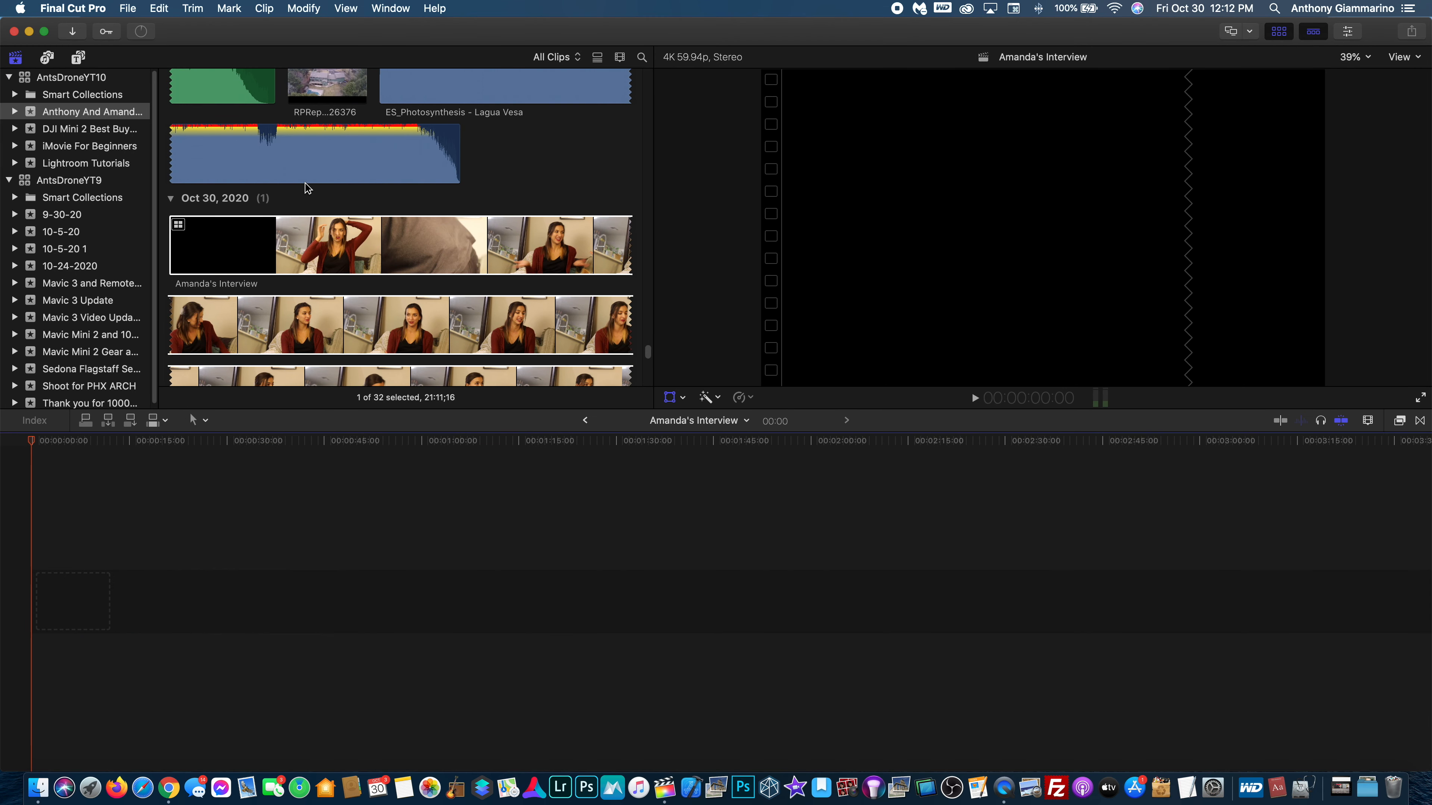
Step: Check the new empty project in the event's project list and place the multicam clip at the start of its timeline
scroll(480, 217, "up", 2)
left_click_drag(648, 348, 619, 49)
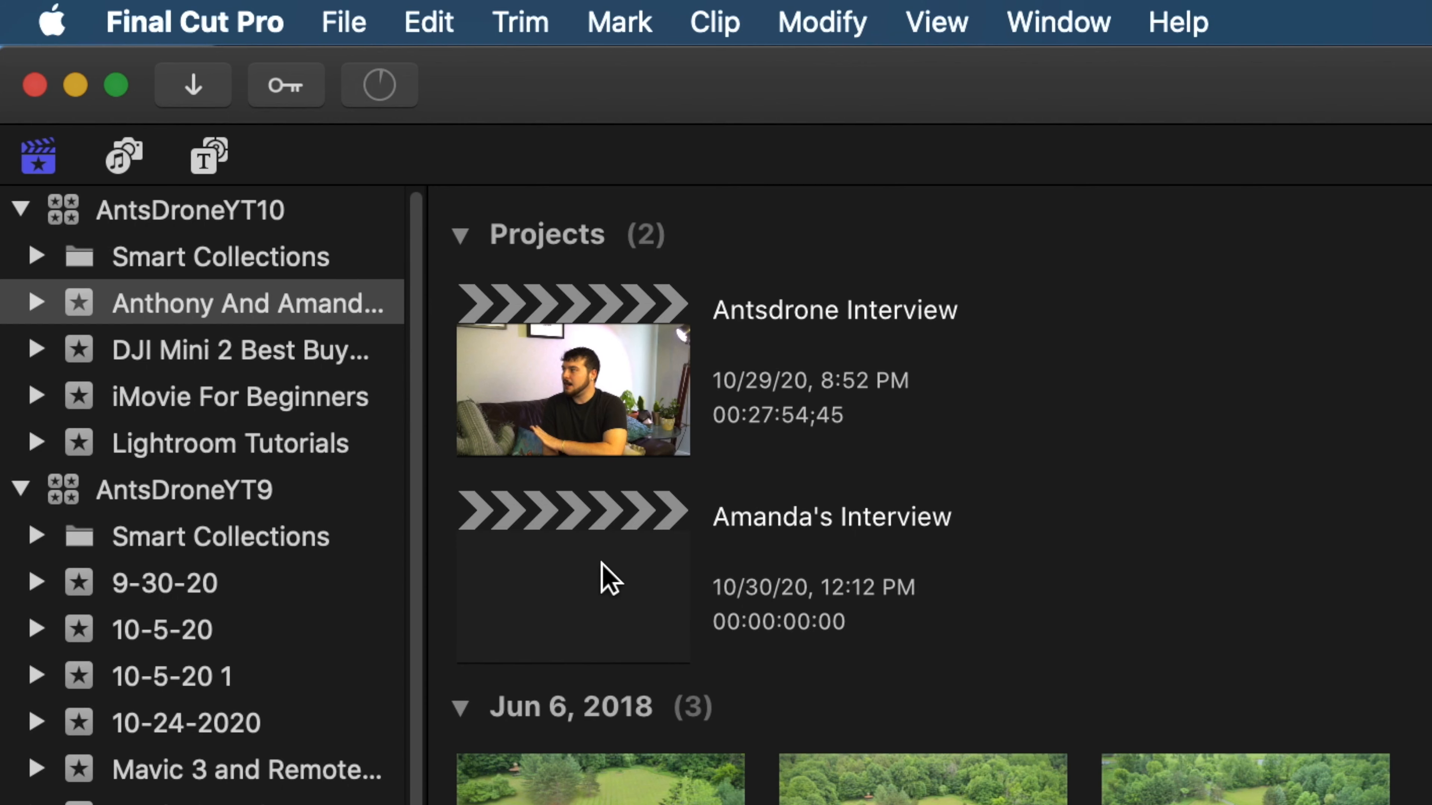
left_click(512, 601)
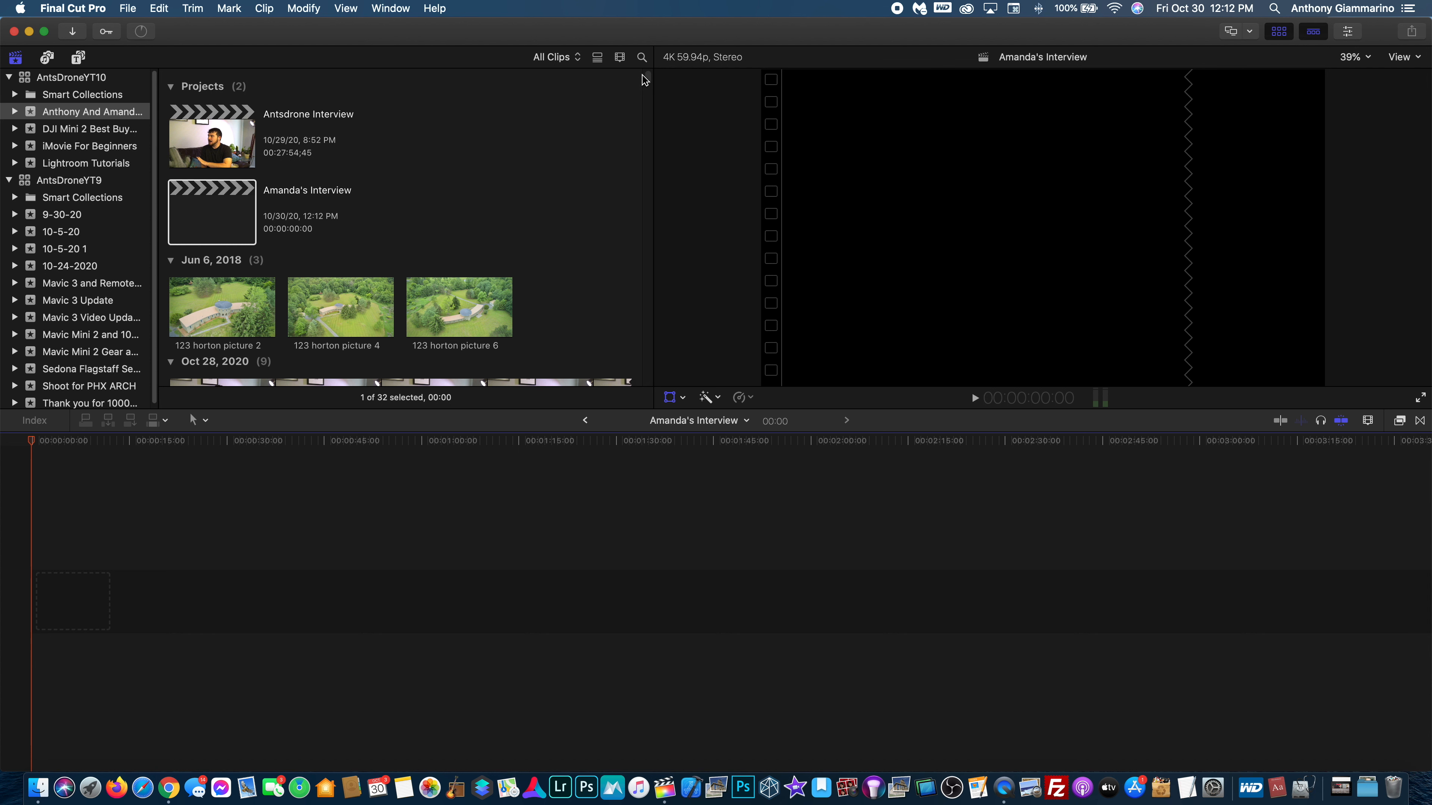
left_click_drag(645, 79, 635, 351)
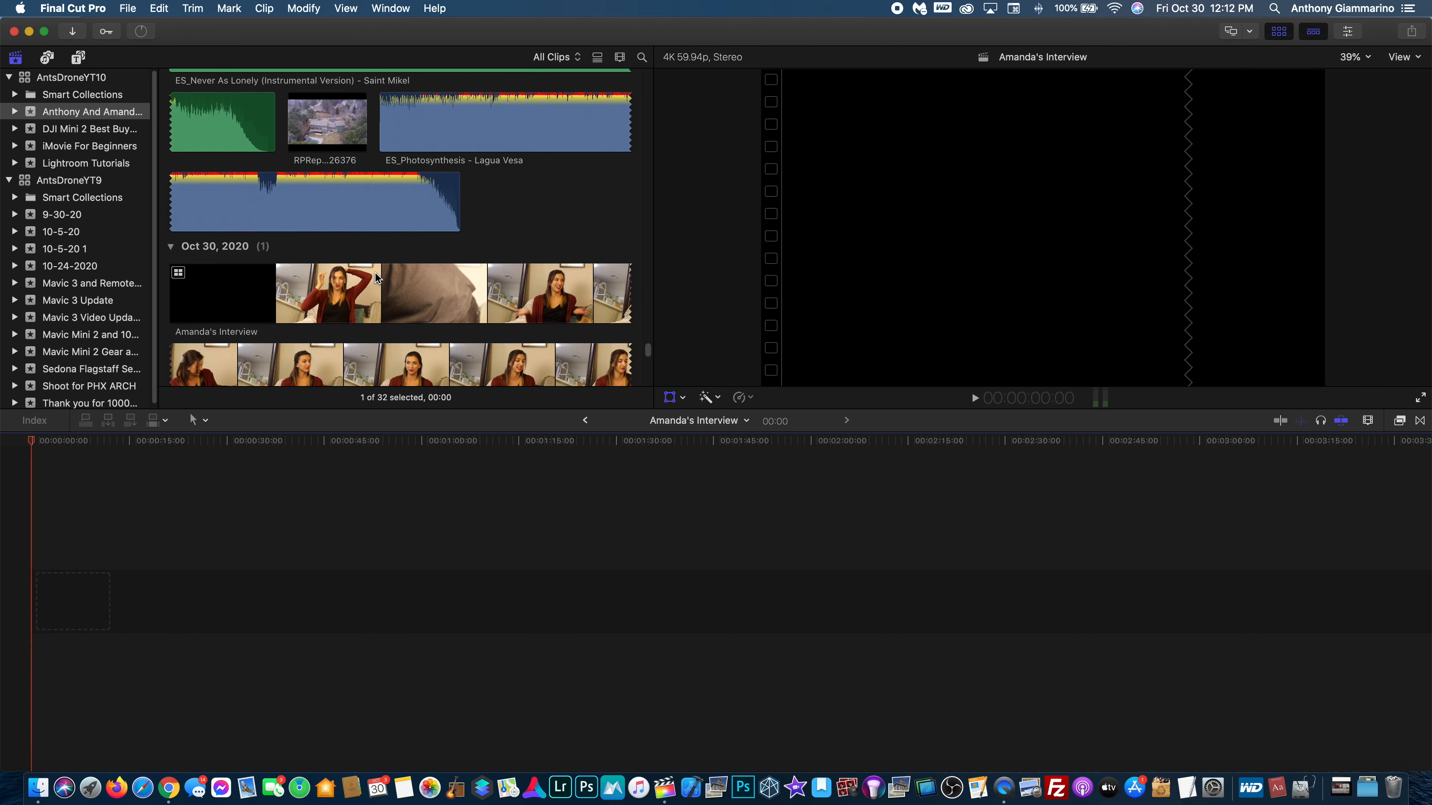
left_click(363, 286)
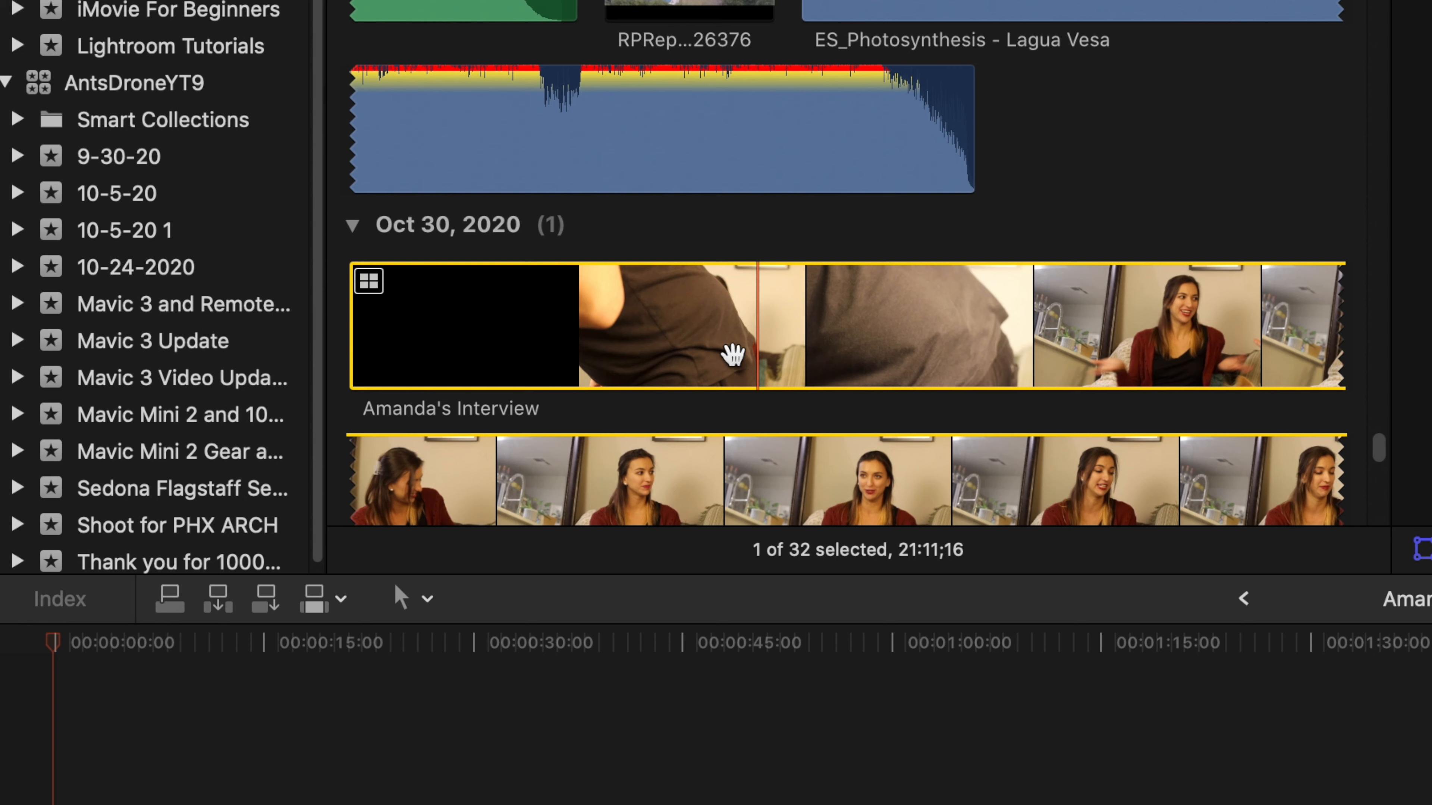
left_click_drag(733, 346, 437, 804)
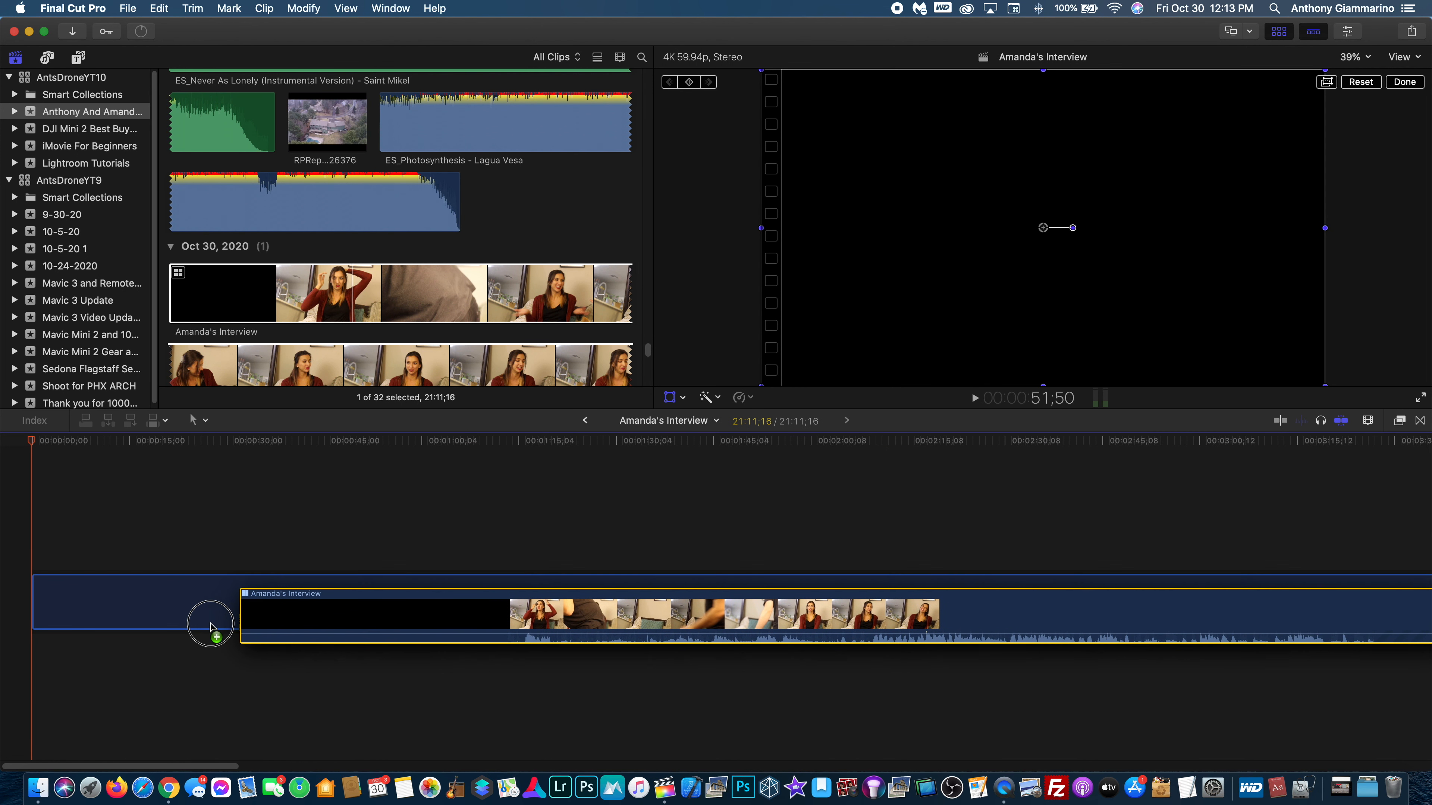
Step: Drop the multicam clip at the very start of the project timeline and fit its full length into the timeline display
left_click_drag(209, 626, 118, 608)
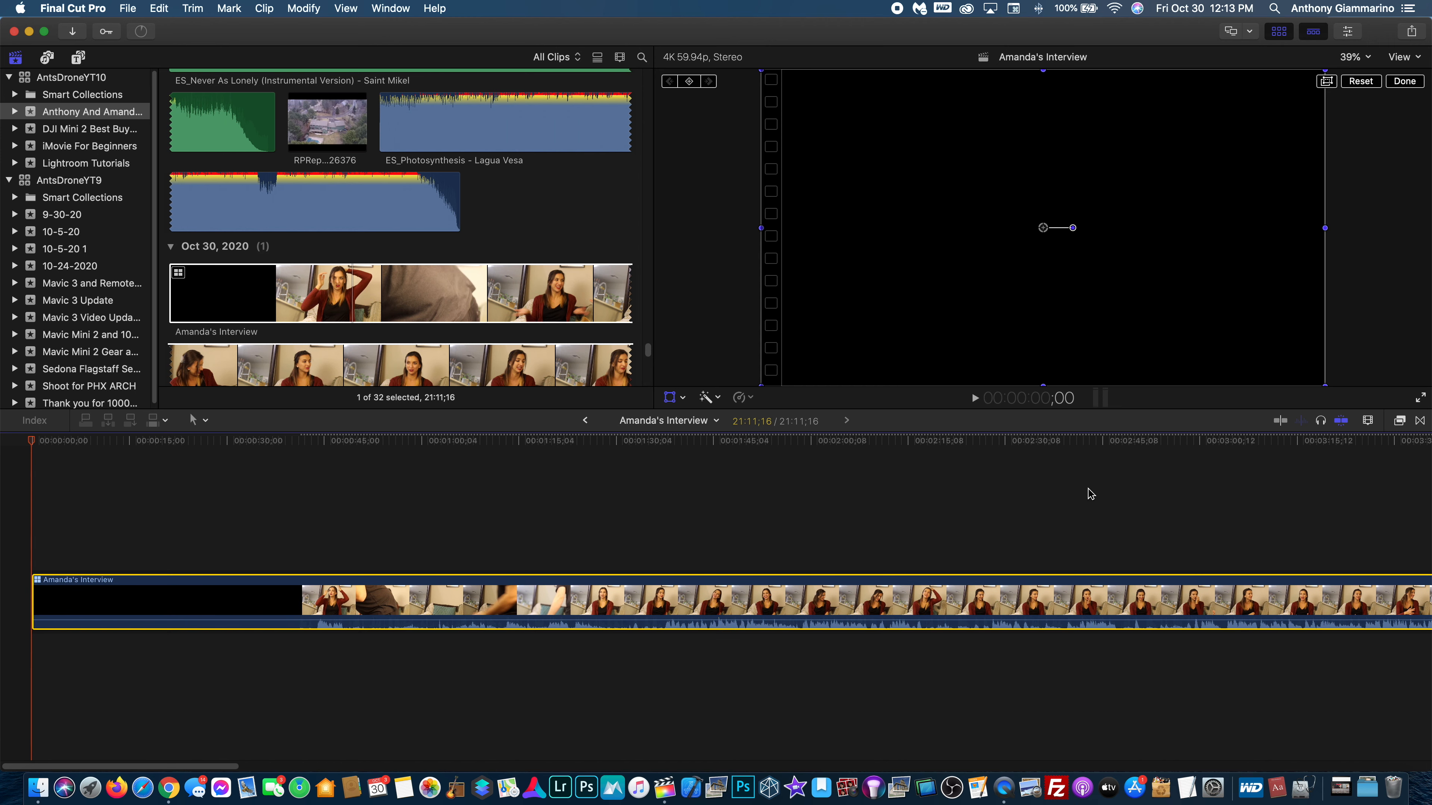
left_click(1368, 420)
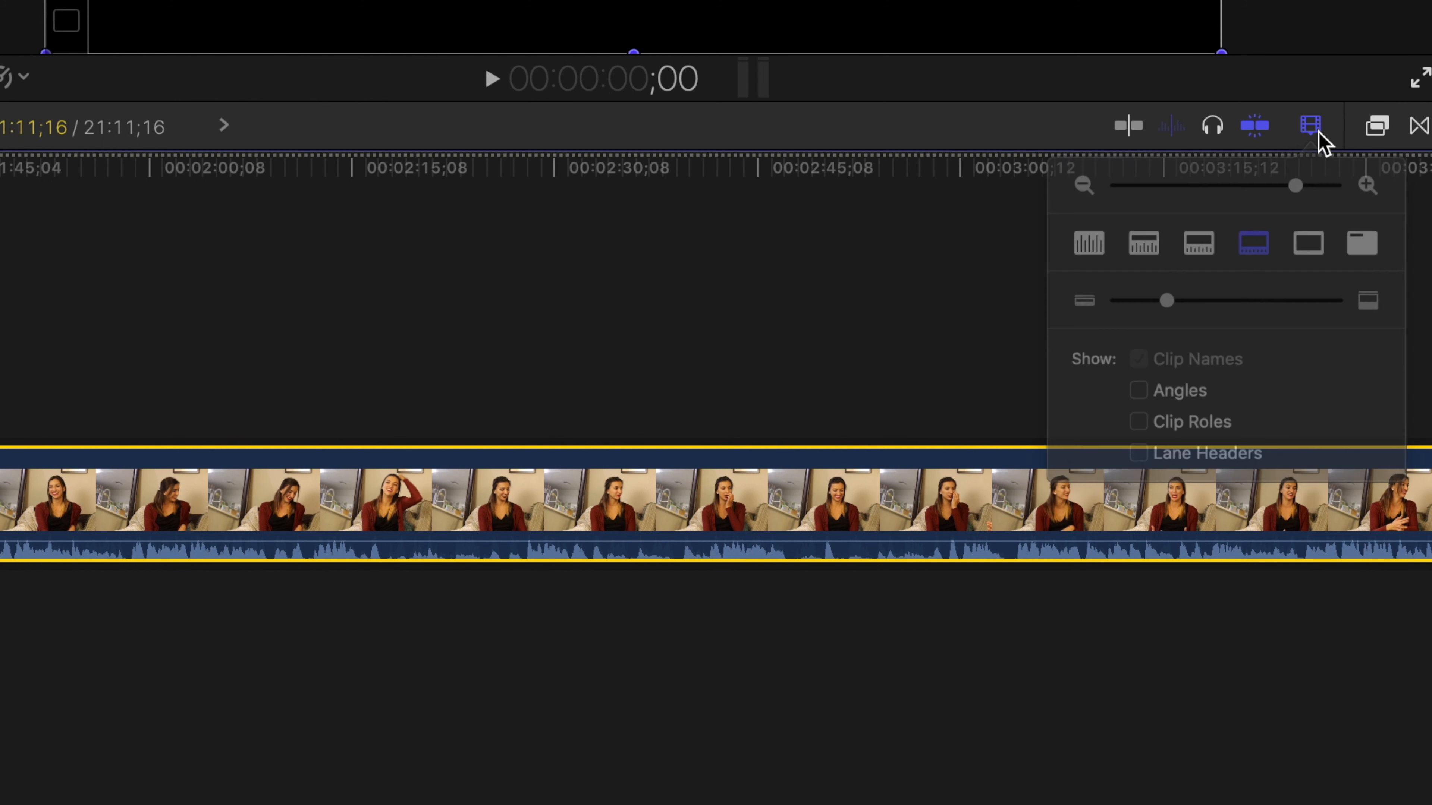
left_click_drag(1364, 453, 1361, 457)
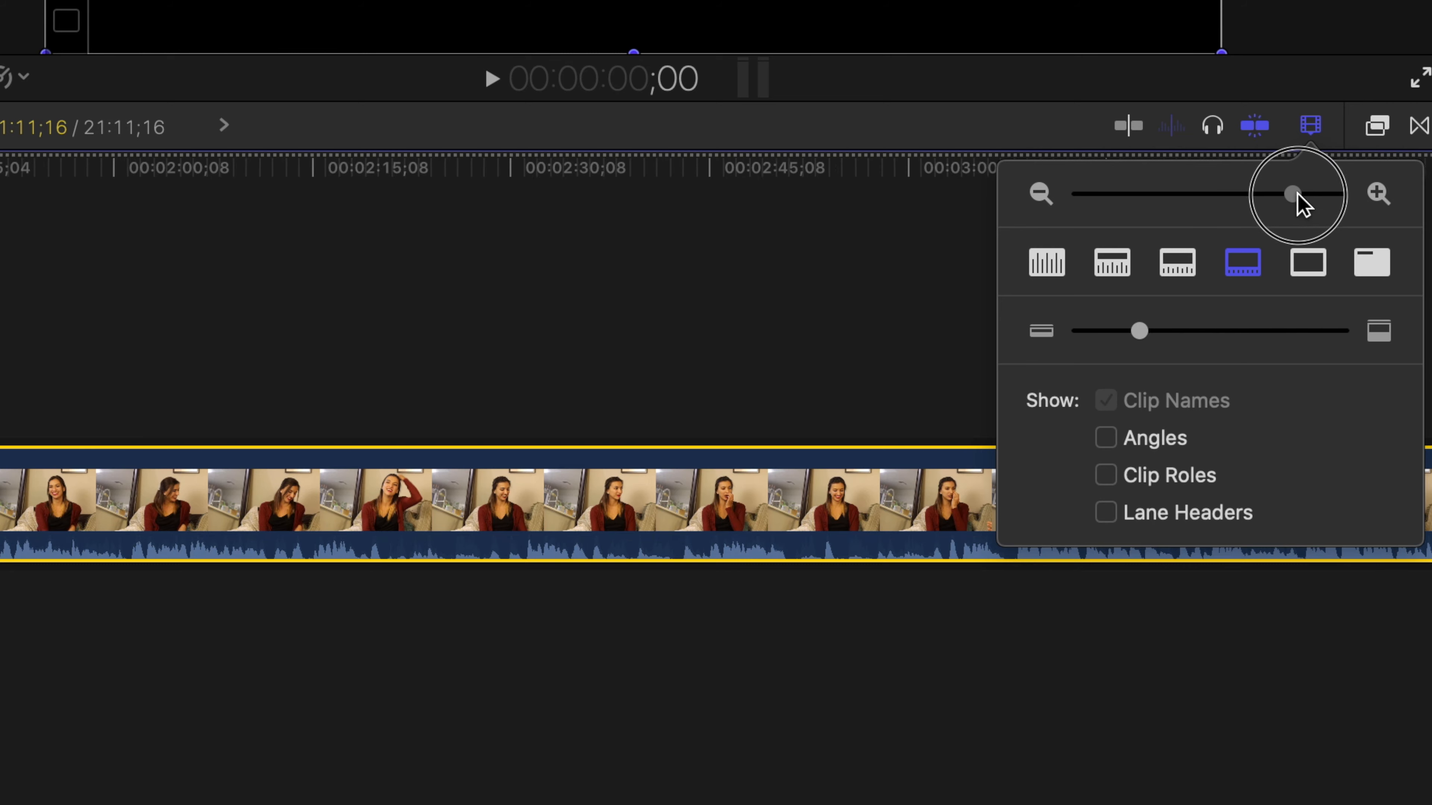
left_click_drag(1296, 203, 1234, 229)
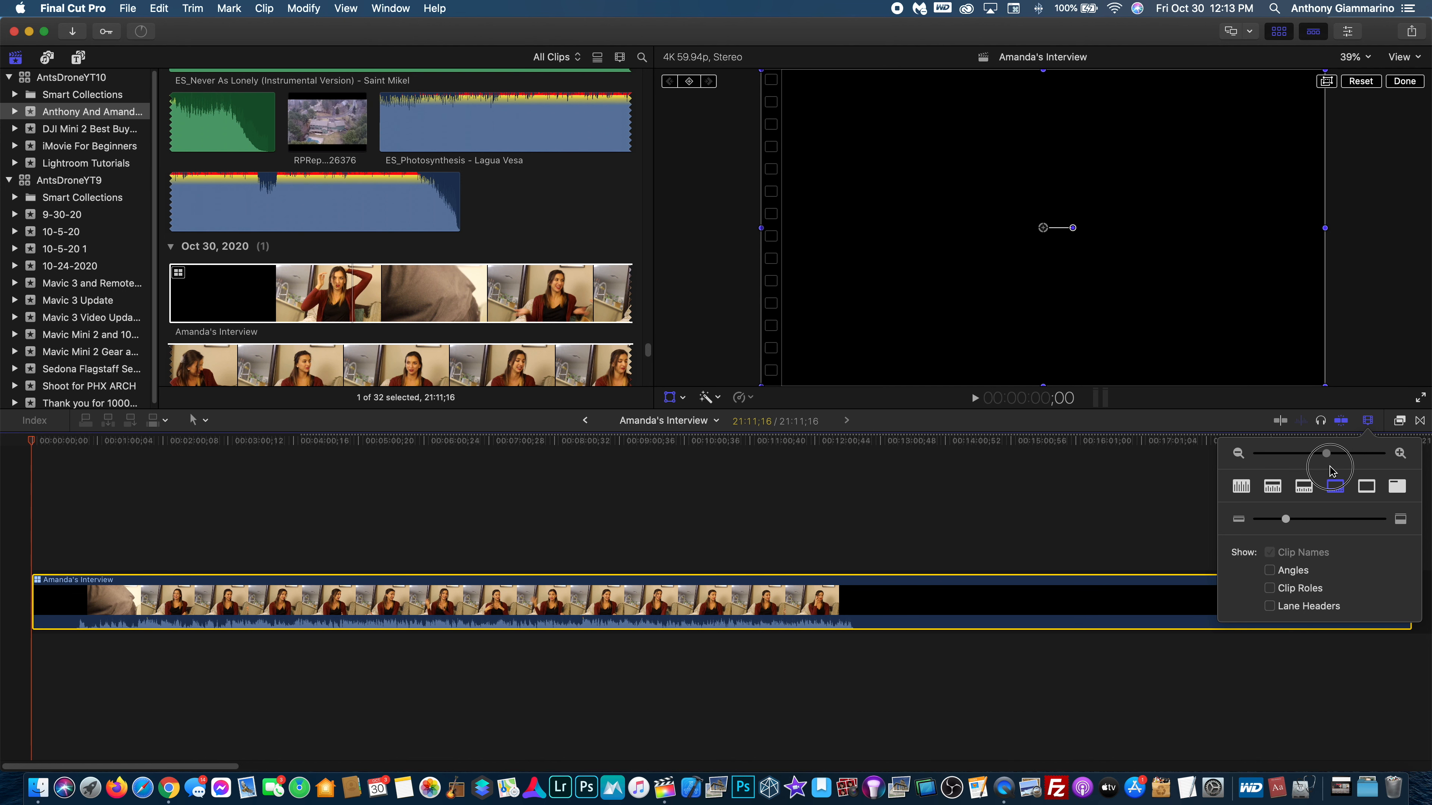
Step: Hide the clip browser and show the multicam angles beside the viewer, with the playhead at about 12:08 in the interview
left_click(823, 485)
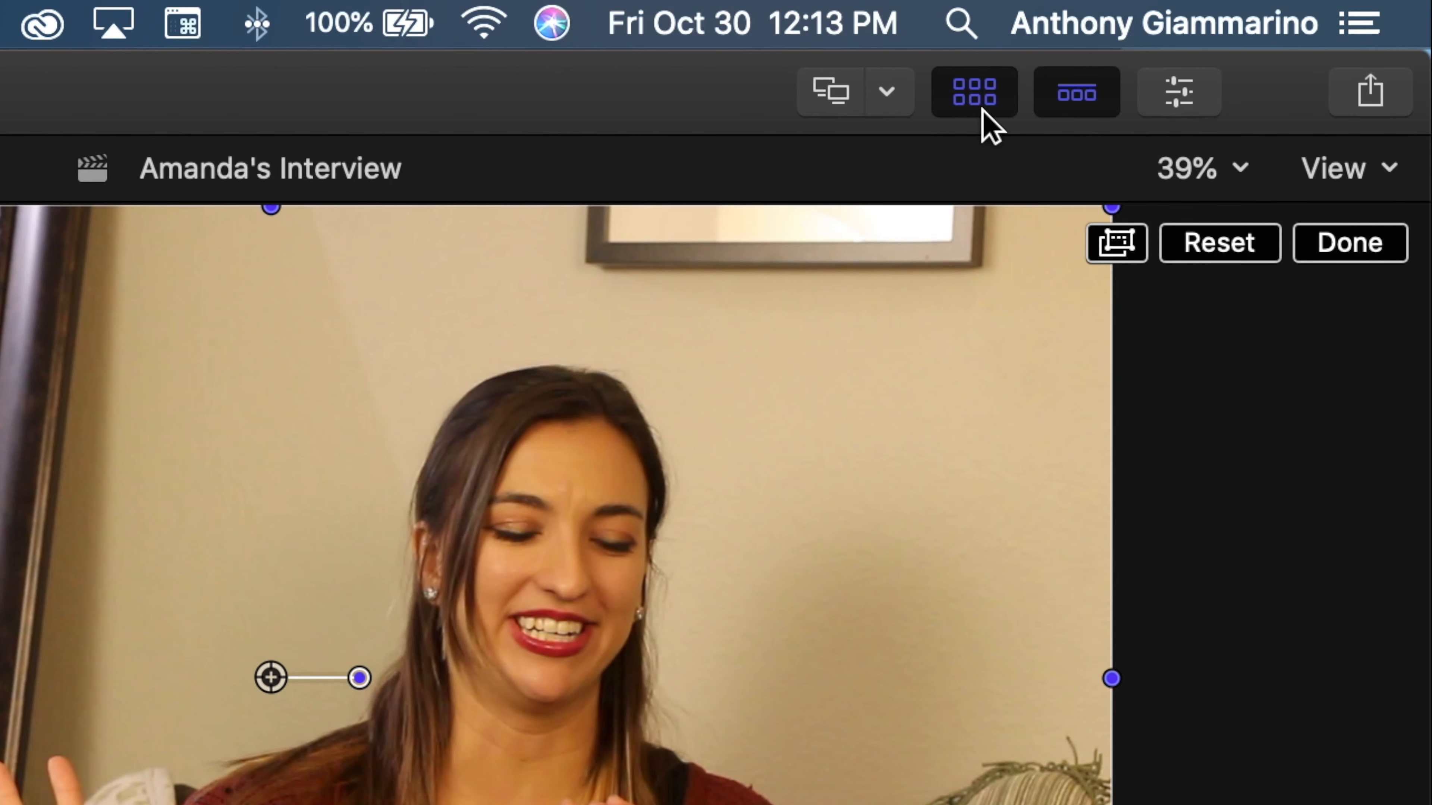
left_click(971, 113)
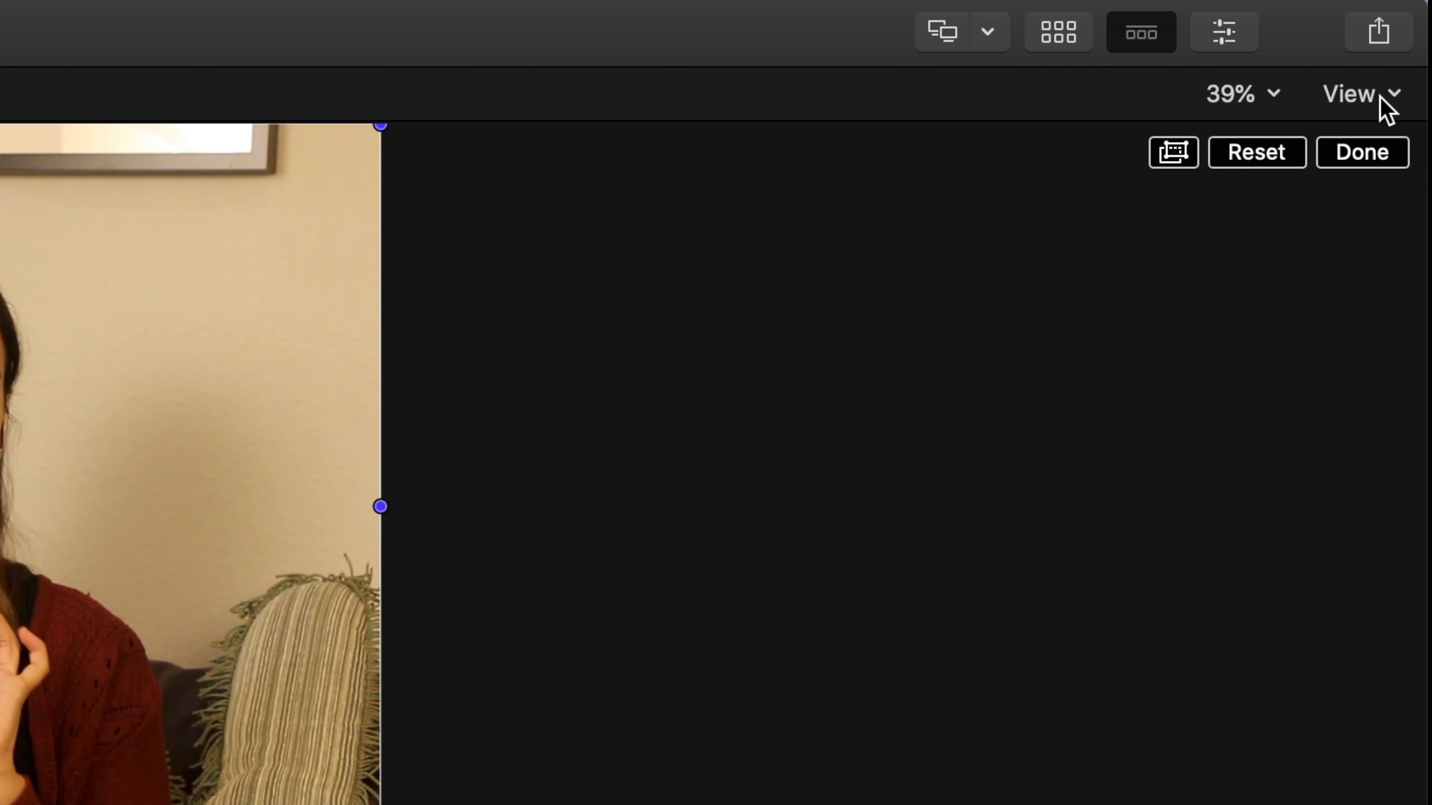
left_click(1410, 57)
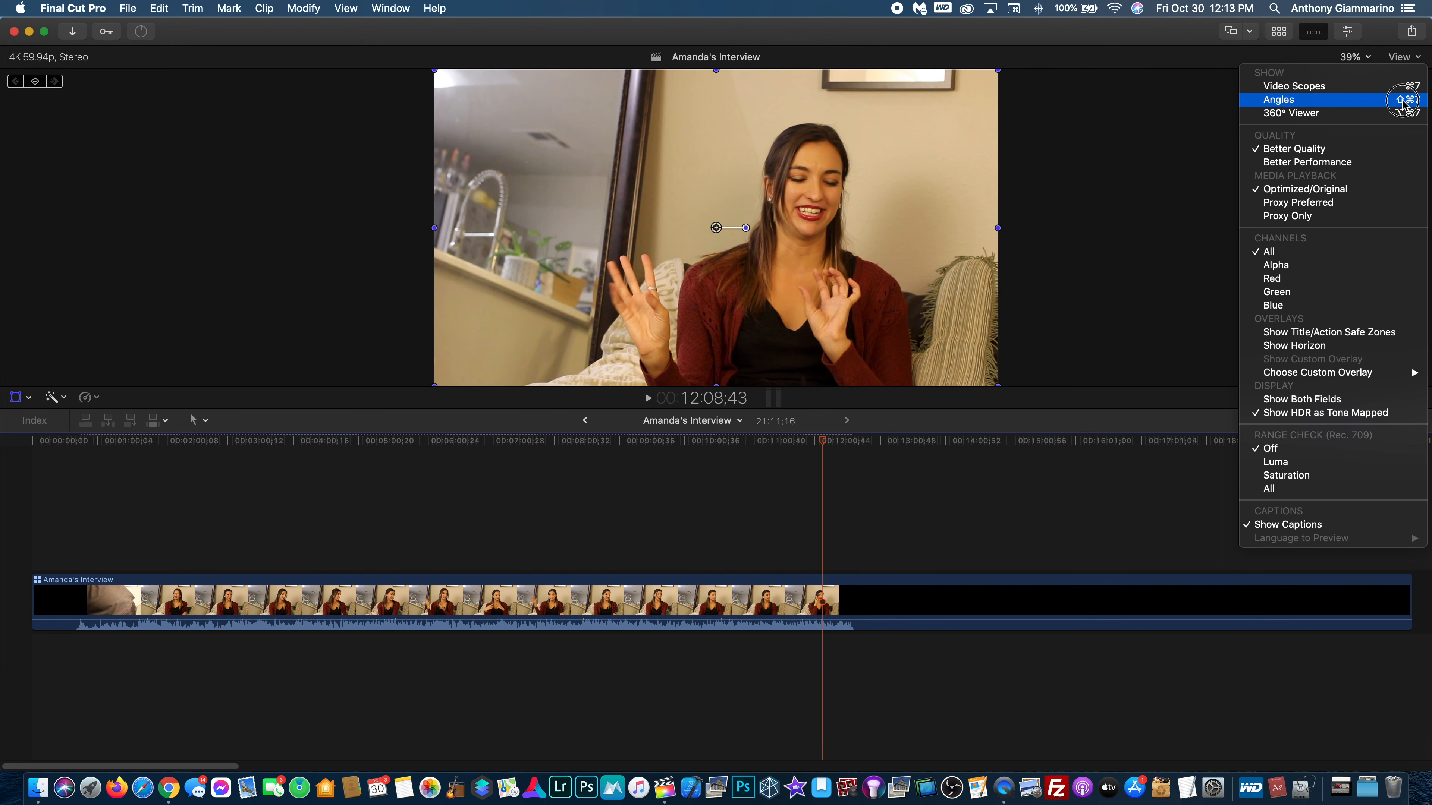
left_click(1403, 100)
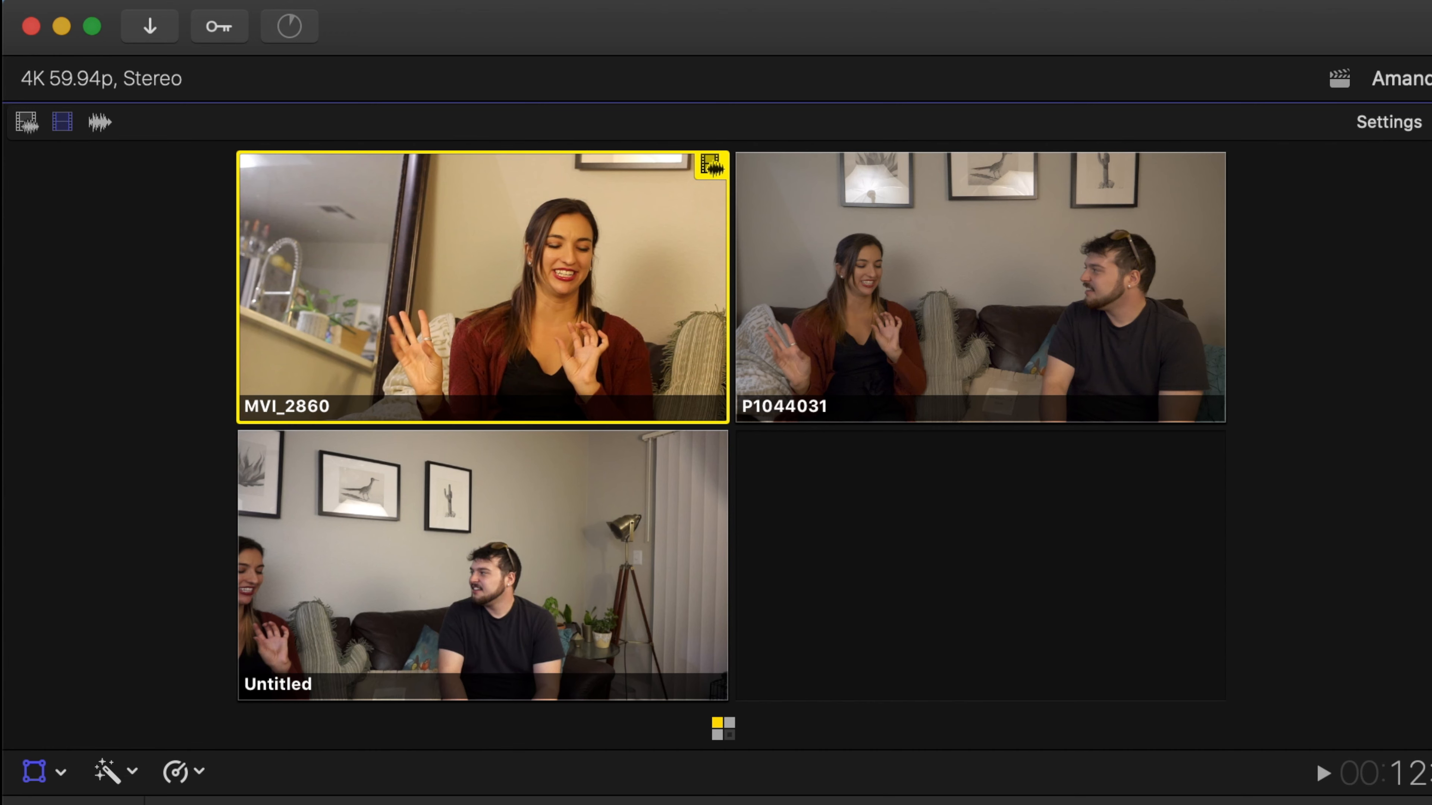
Step: Play through the opening of the interview and cut to the P1044031 angle, video only, at 1:36;07
key("Home")
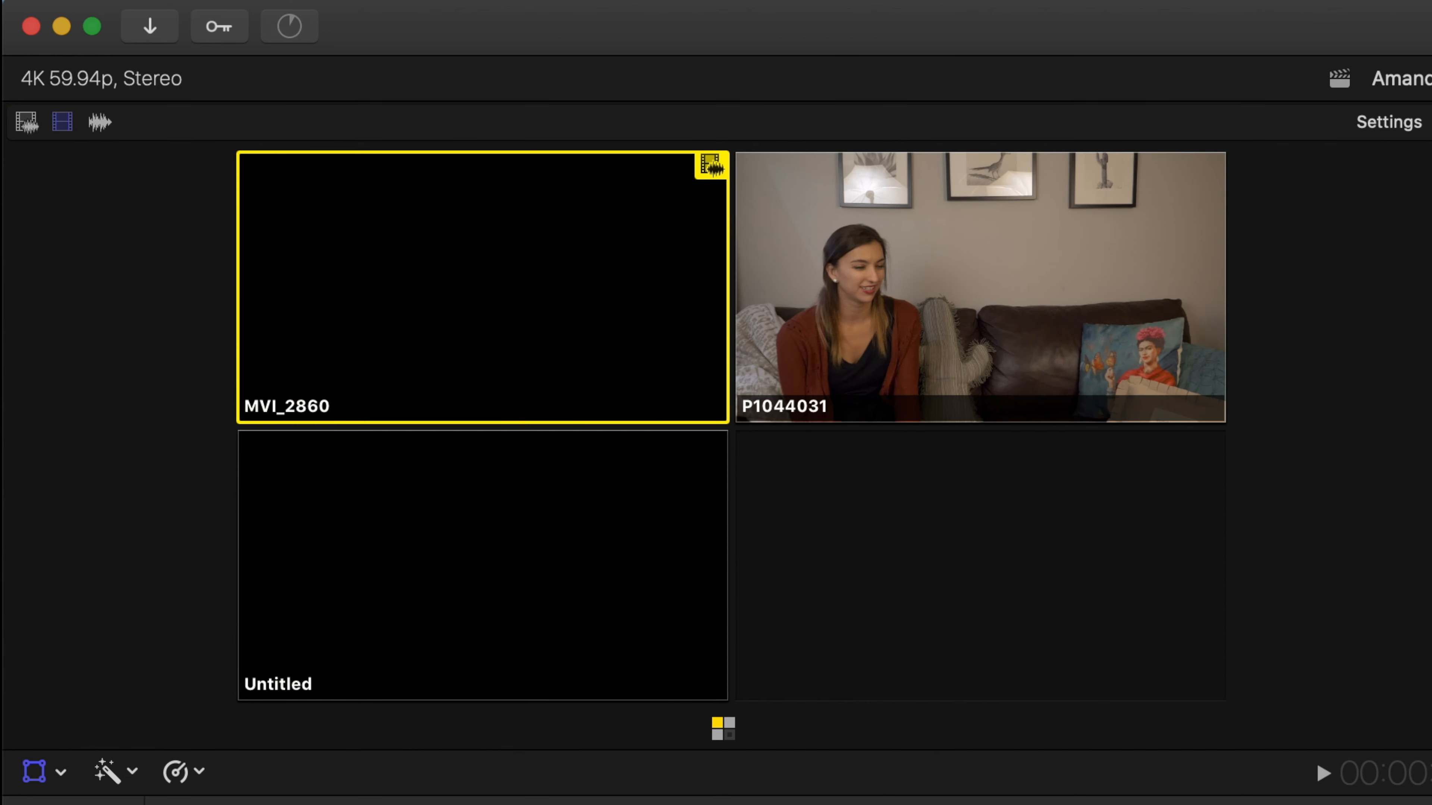
key("space")
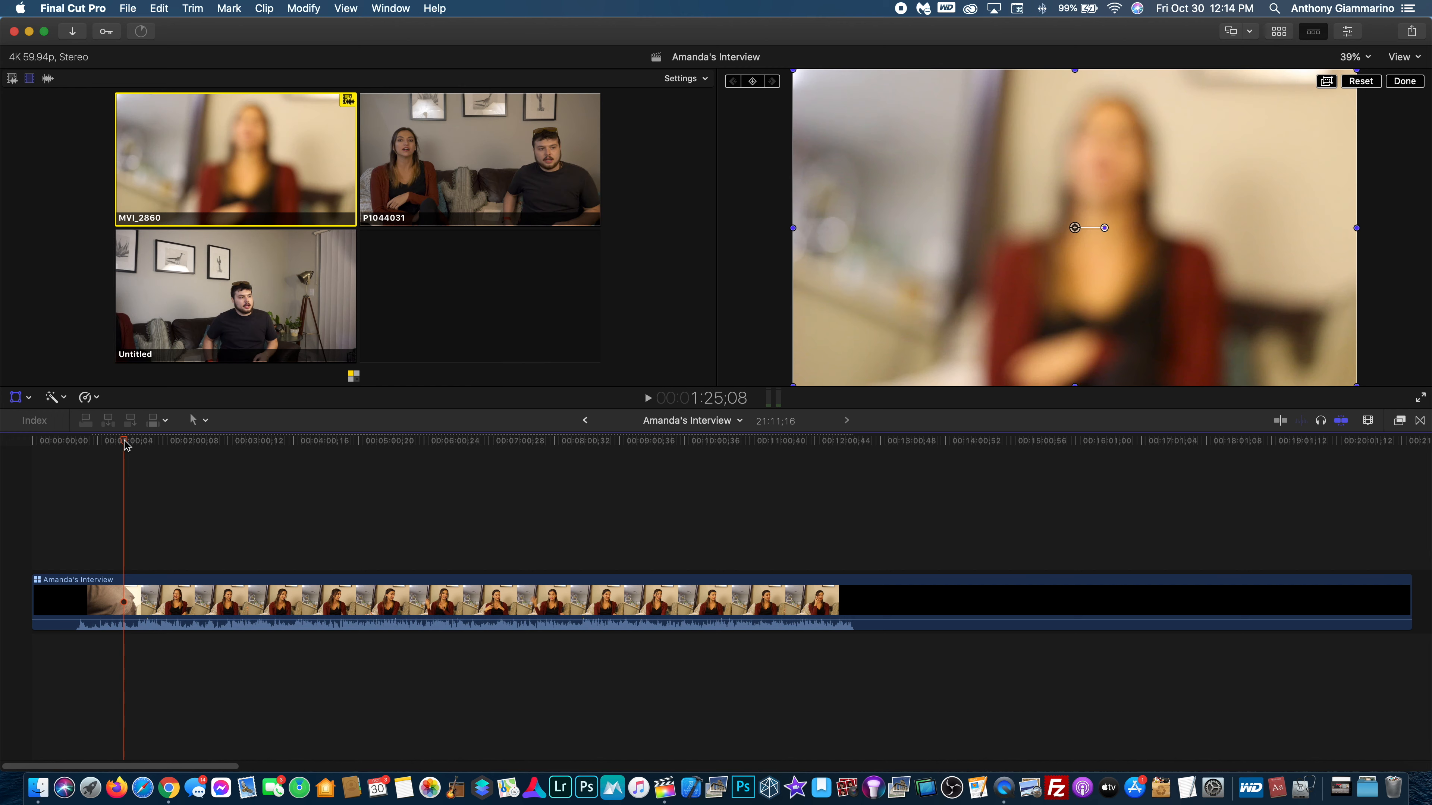
left_click_drag(110, 443, 78, 449)
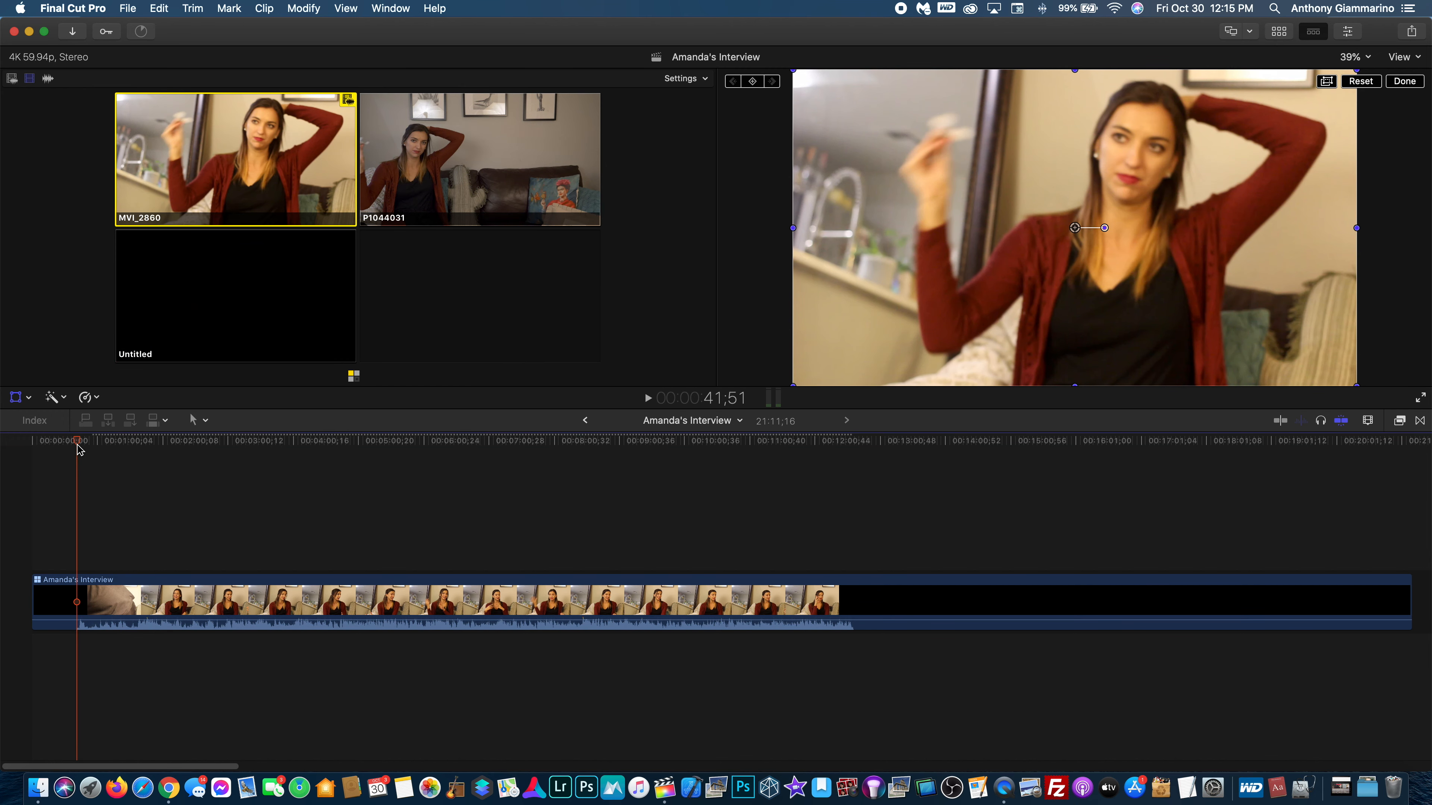
key("space")
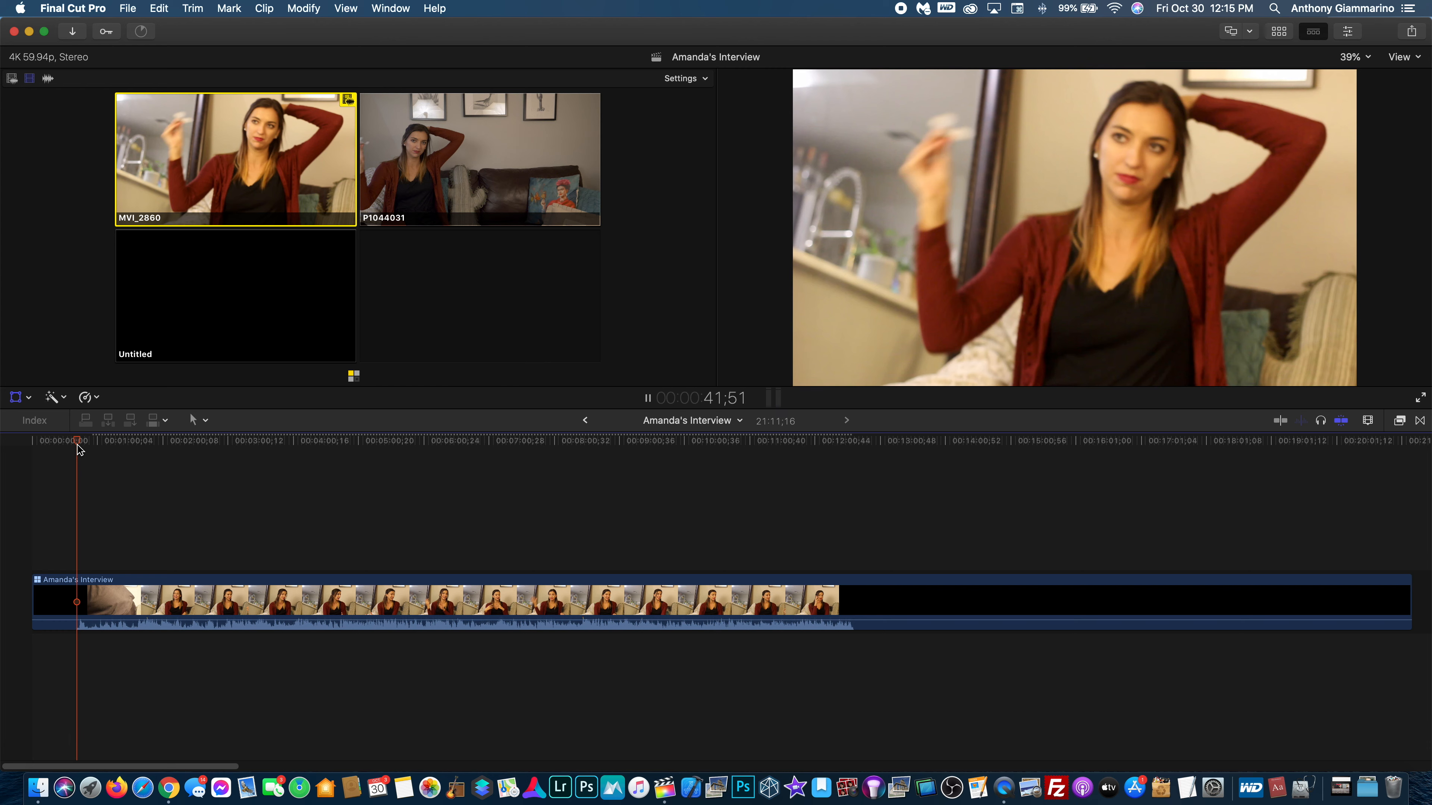
key("space")
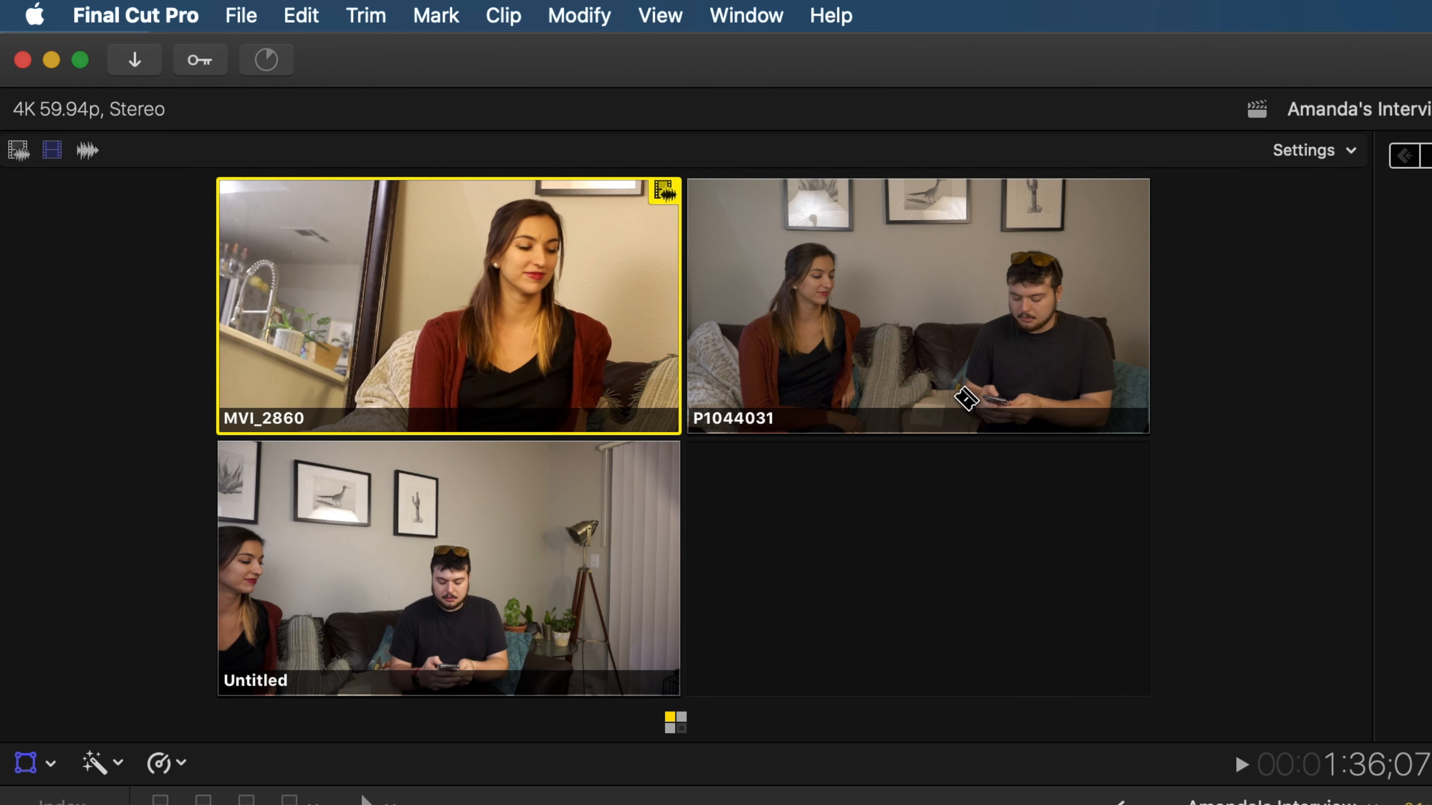
left_click(974, 374, "alt")
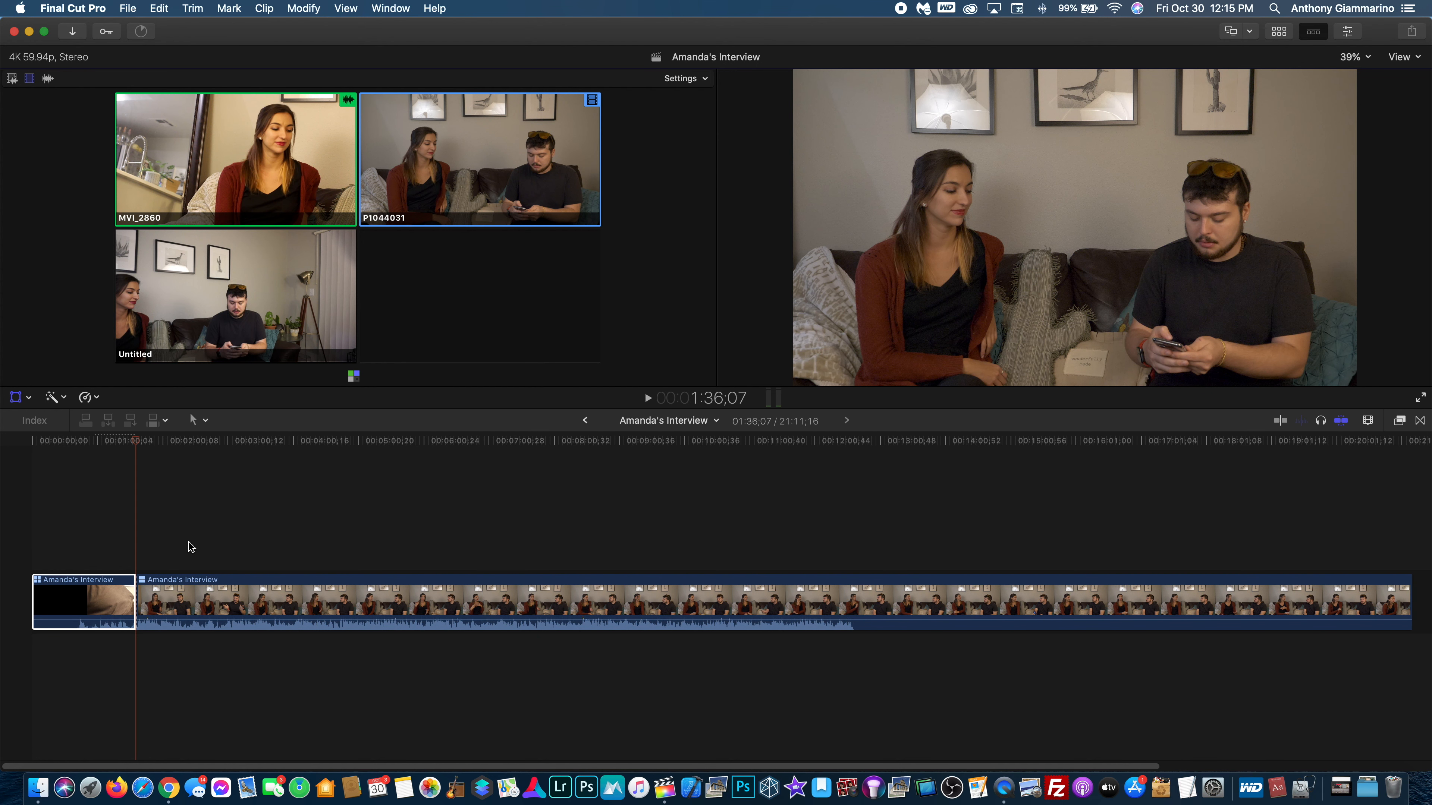
Step: Apply a color board to the P1044031 section with highlights exposure at 55% and master color at 35°, 9%
left_click(183, 596)
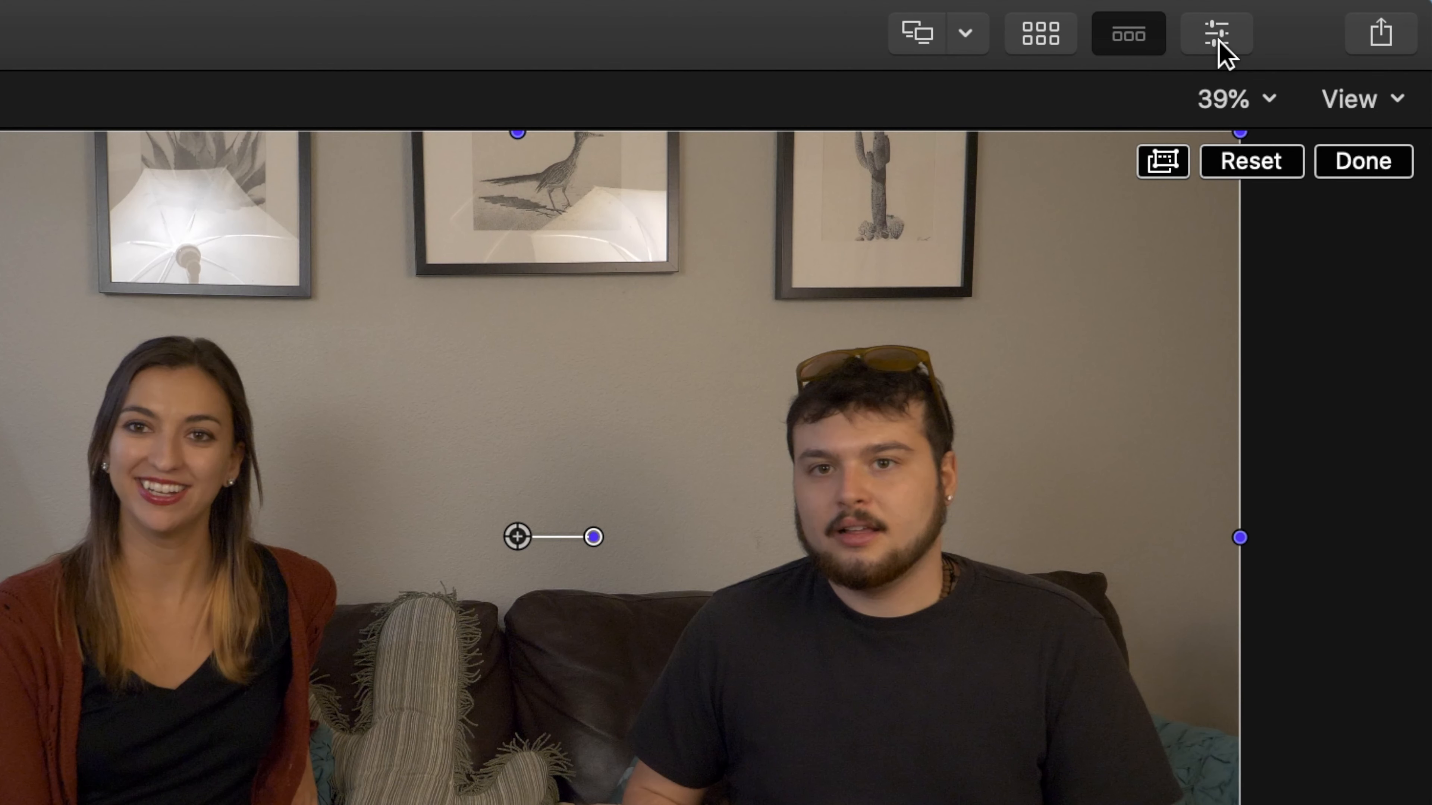
left_click(1222, 43)
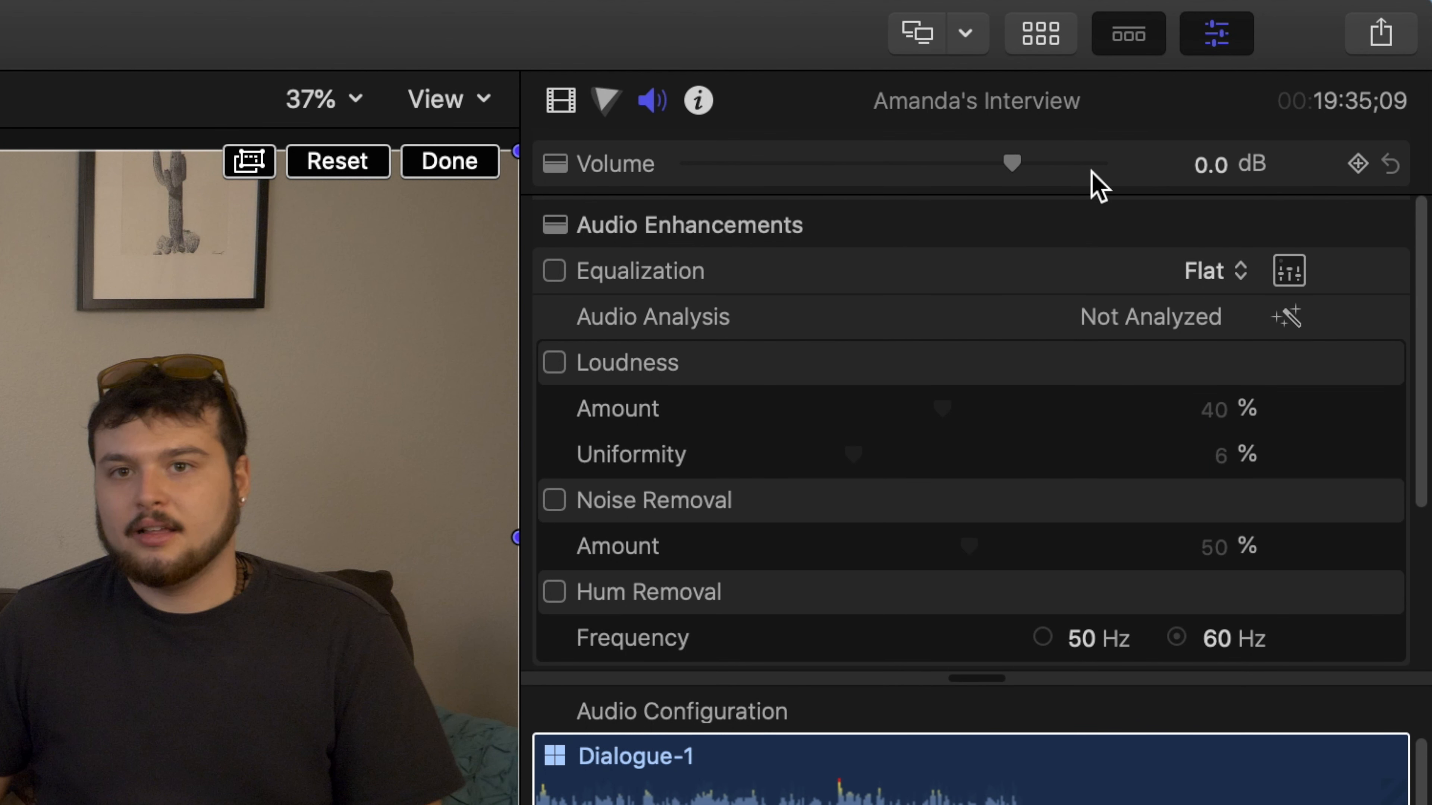
left_click(617, 99)
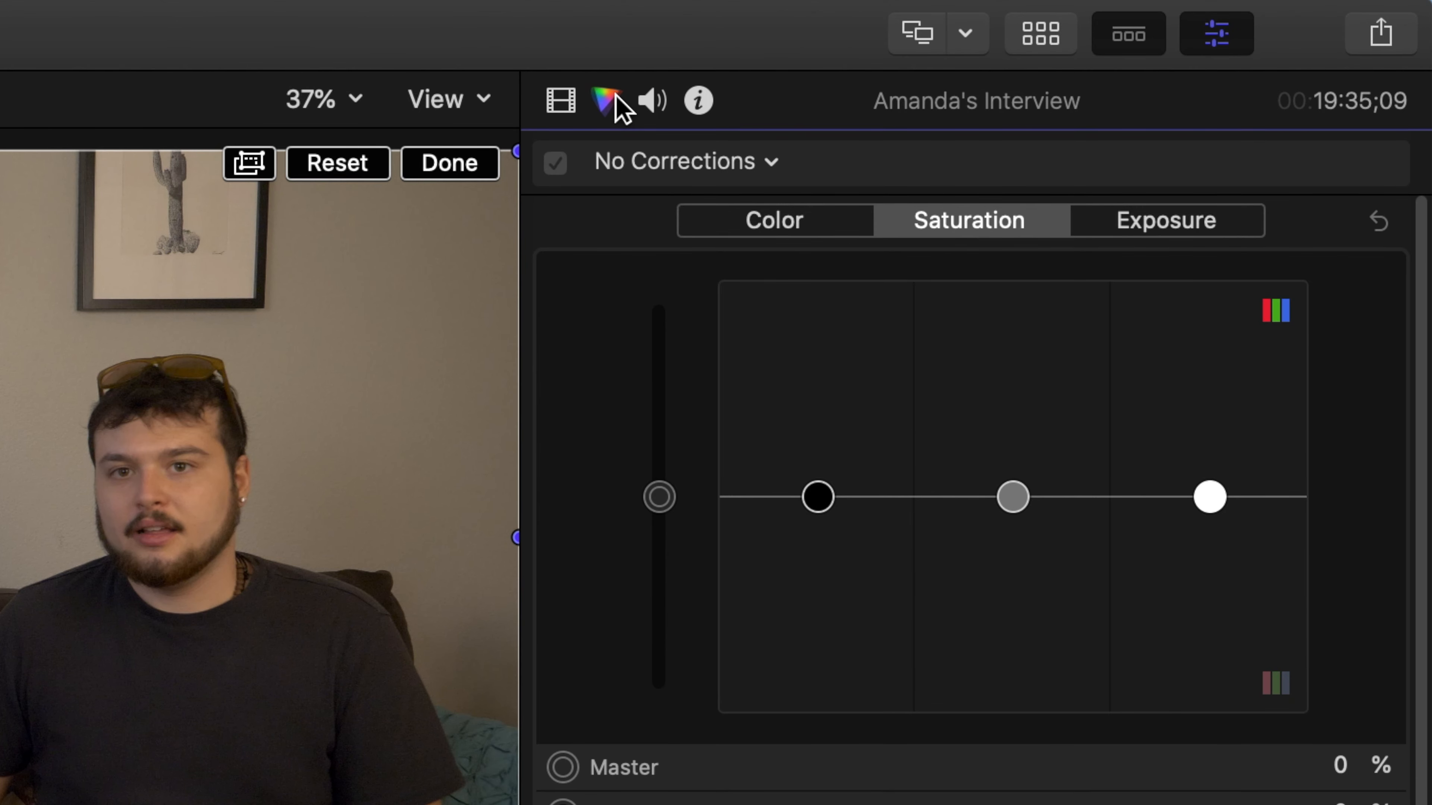
left_click(1138, 224)
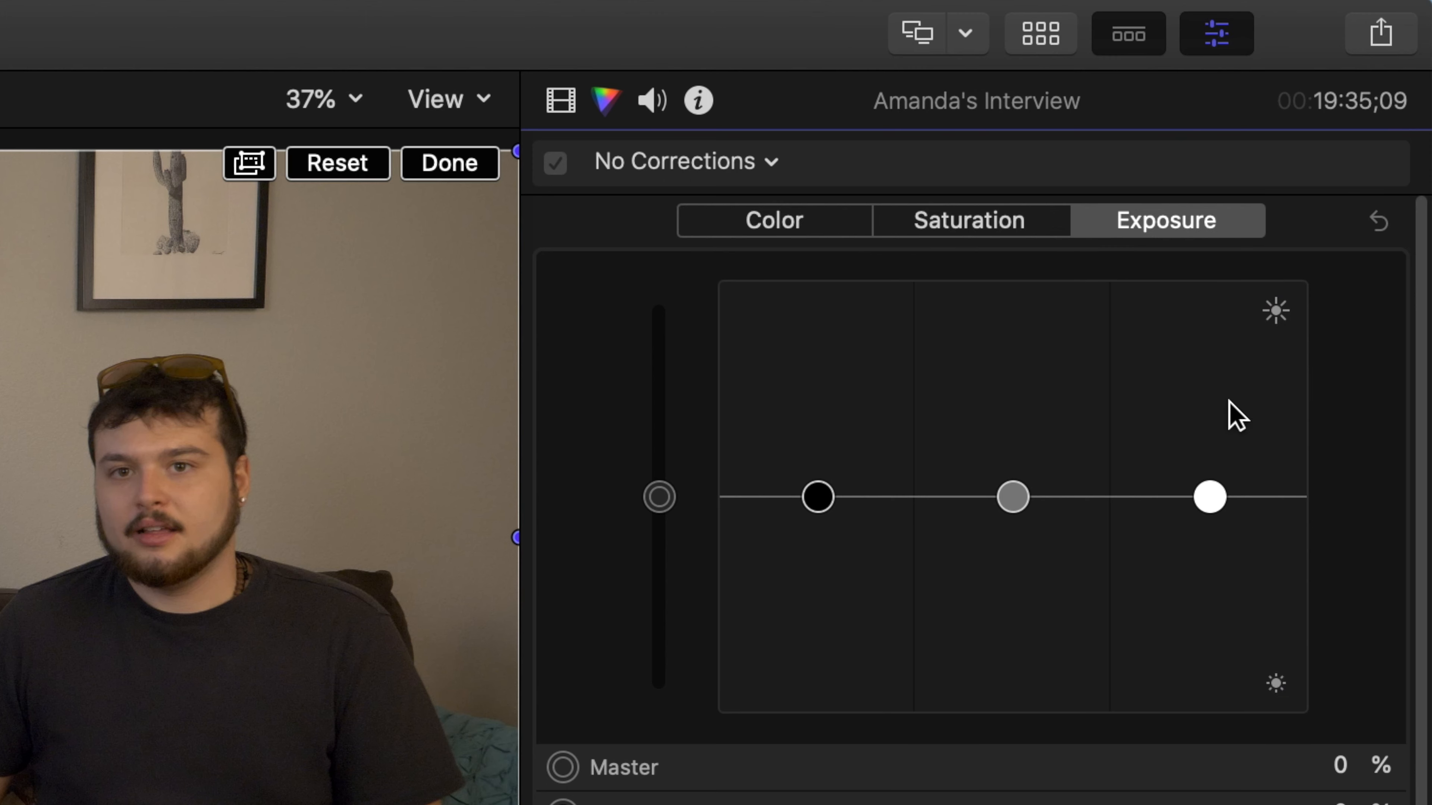
left_click_drag(1212, 501, 1220, 406)
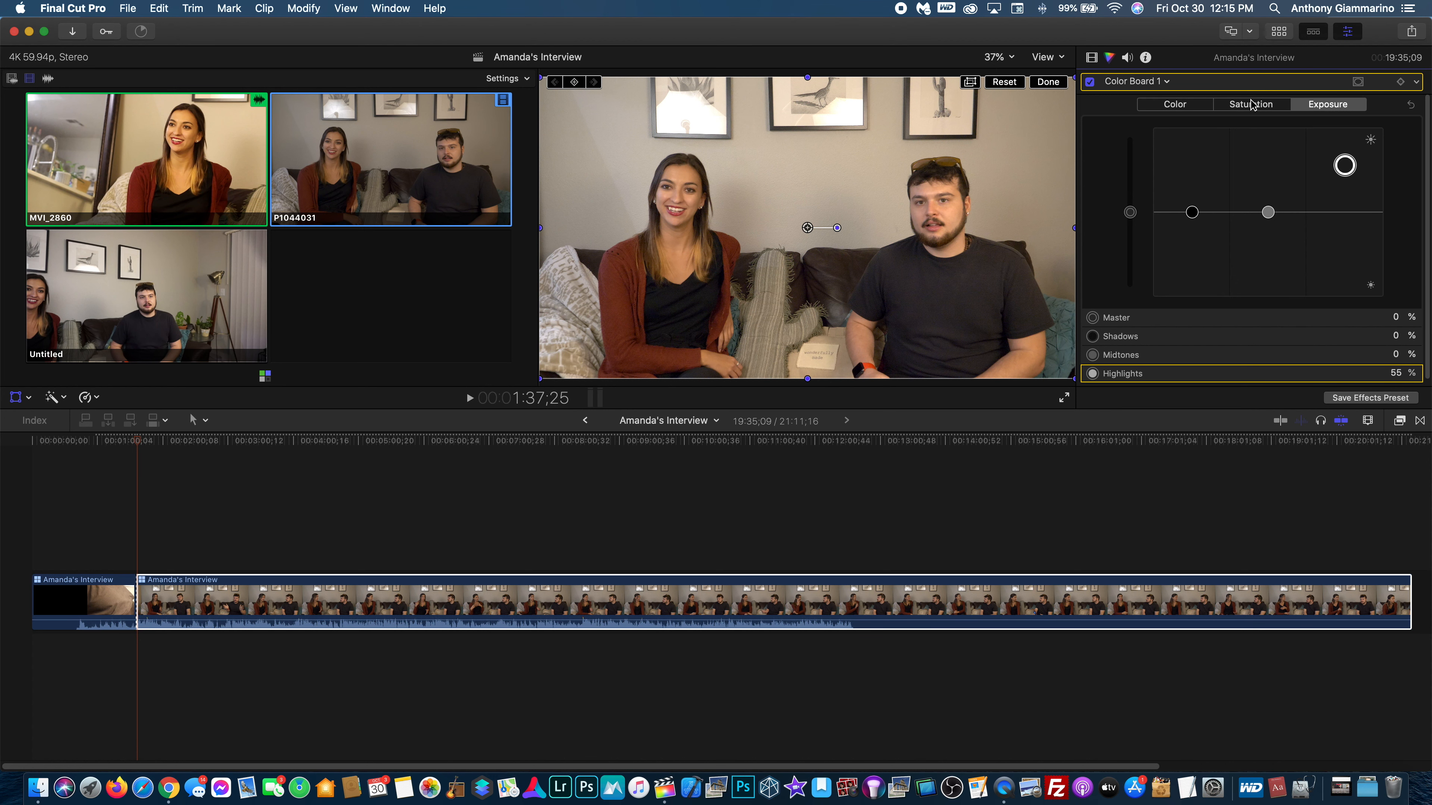
left_click(1251, 105)
mouse_move(1130, 212)
left_mouse_down()
mouse_move(1130, 197)
mouse_move(1168, 211)
mouse_move(1147, 204)
left_mouse_up()
left_click(1175, 105)
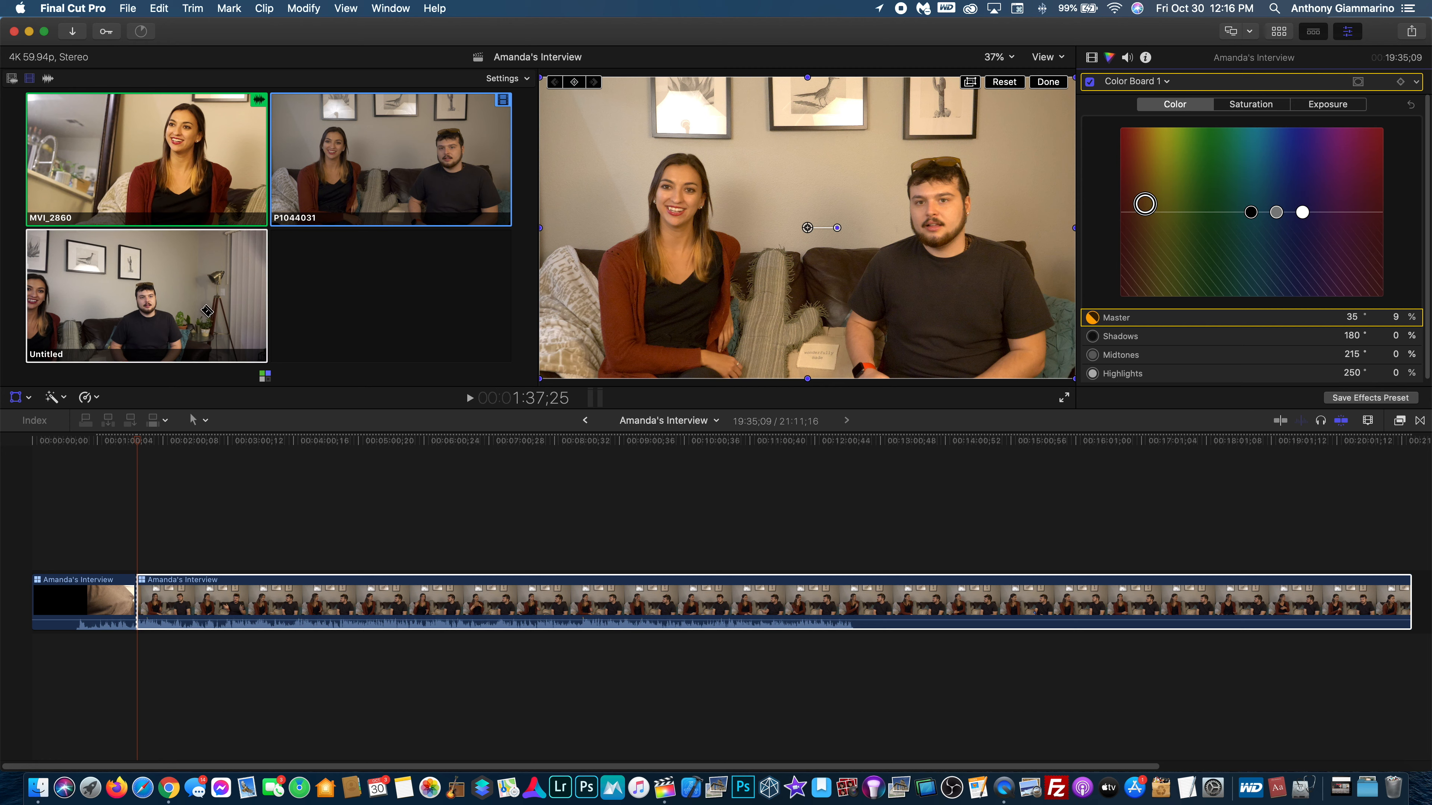
Step: Preview the corrected section and cut the video to the Untitled angle at 2:07;45
key("space")
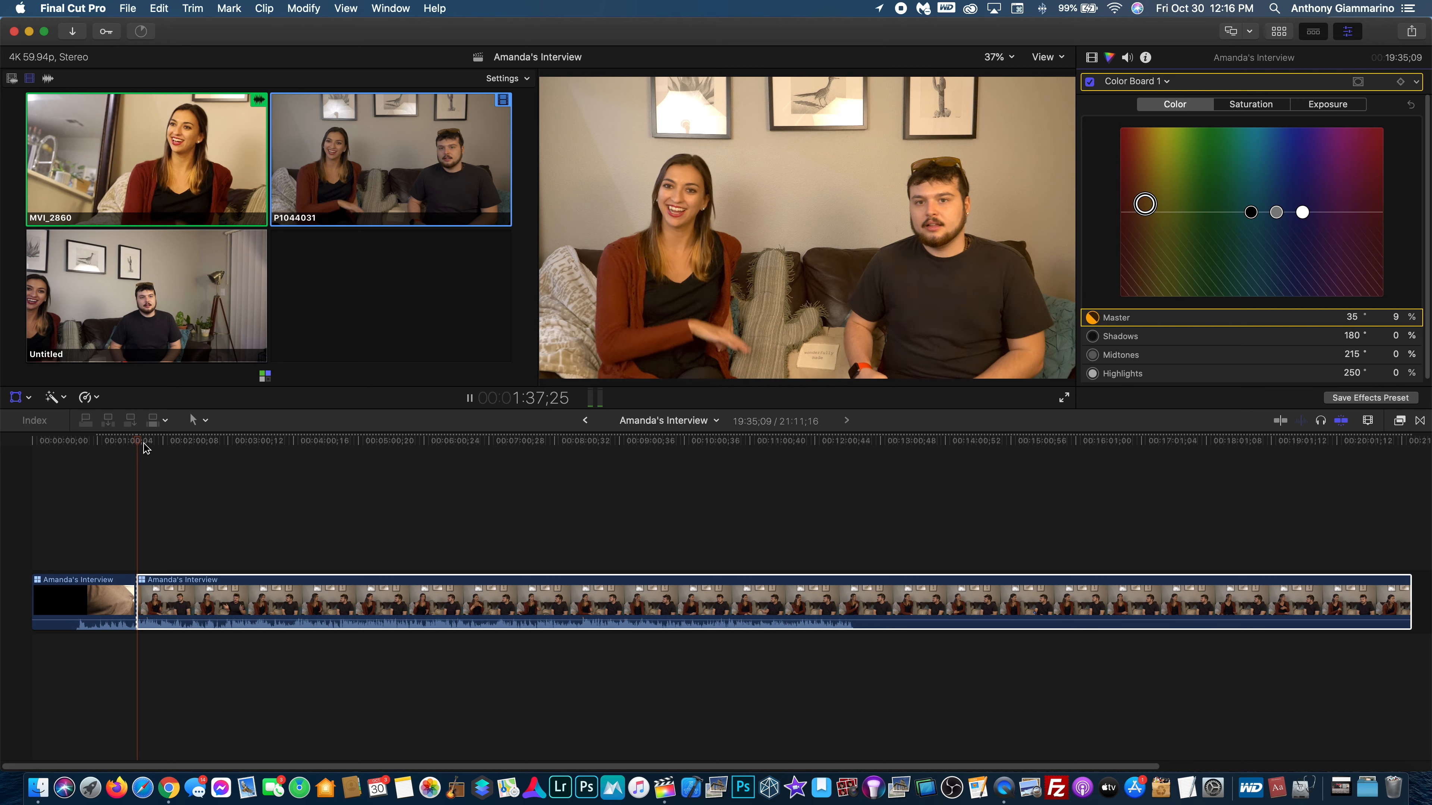
key("space")
left_click_drag(148, 442, 171, 443)
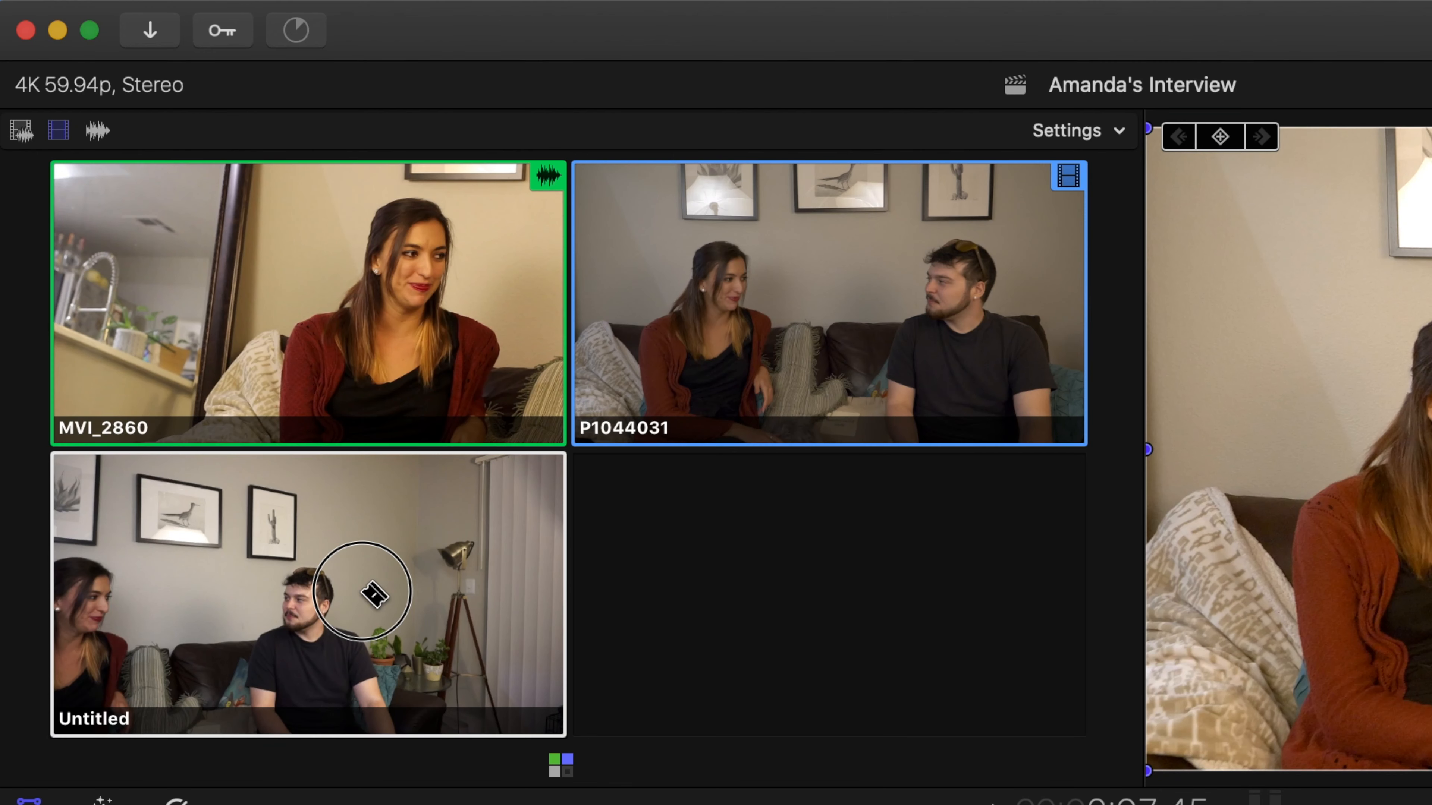
left_click(177, 295)
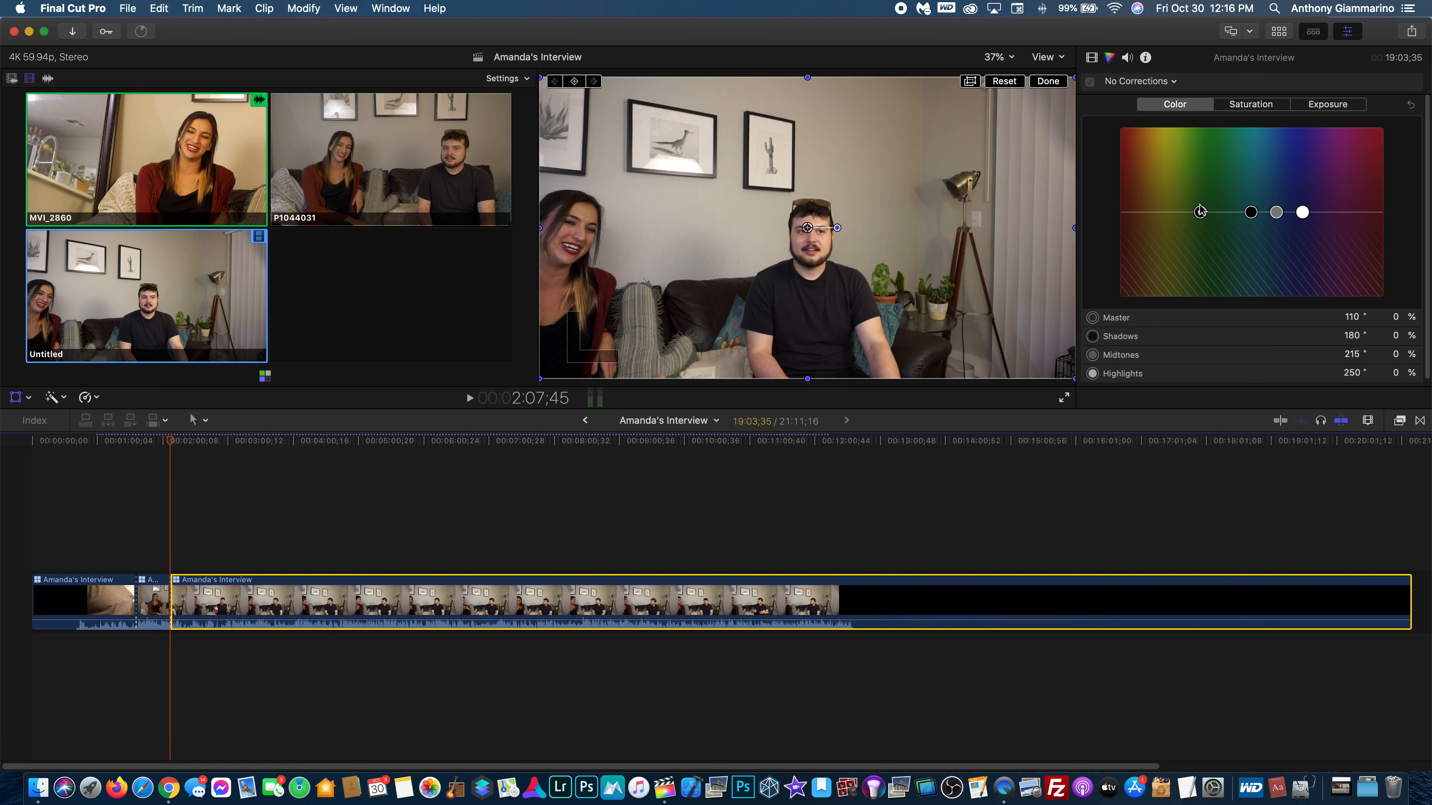
Step: Color-correct the Untitled section with master color at 42°, 13%, master saturation at 15% and highlights exposure at 15%
left_click_drag(1201, 212, 1152, 199)
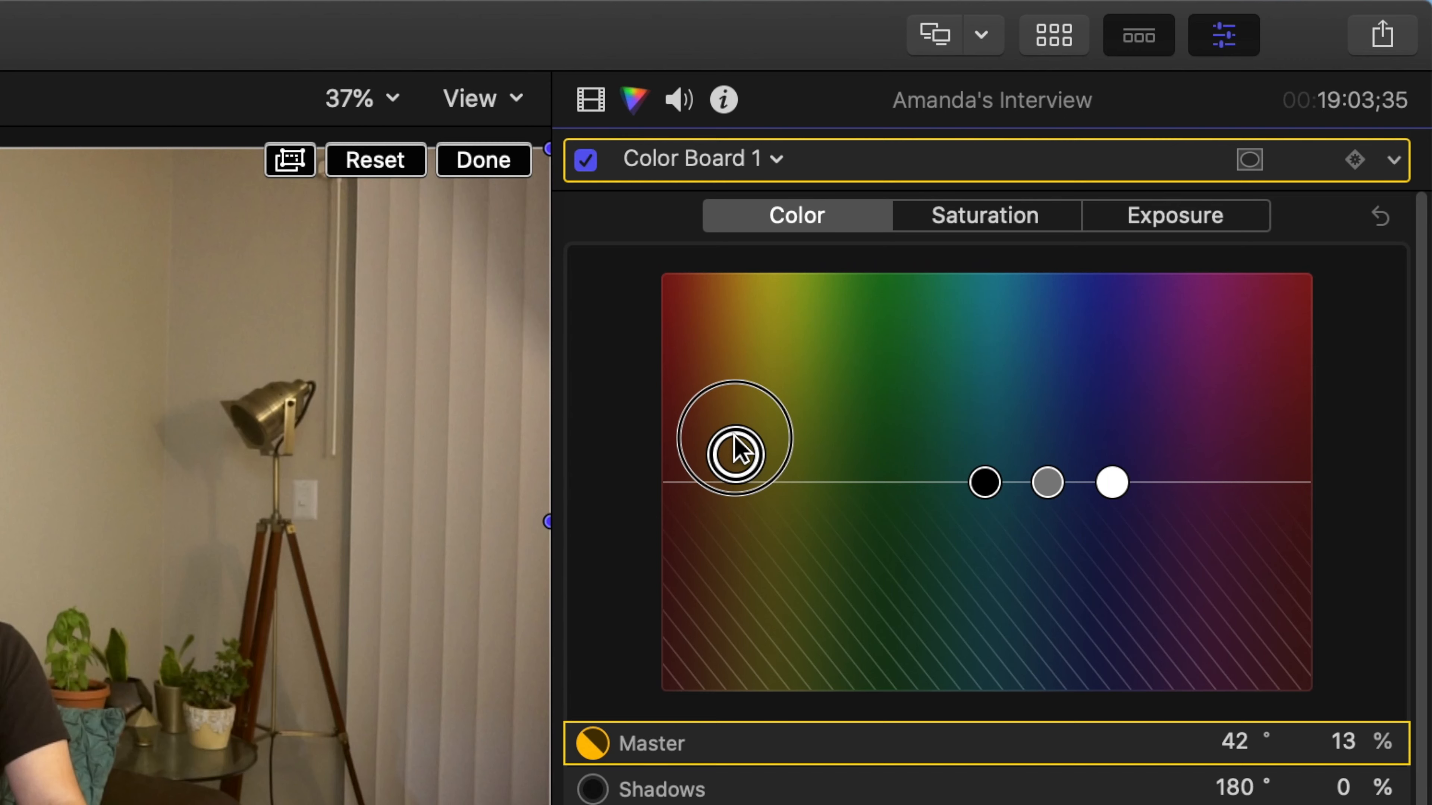
left_click(1017, 223)
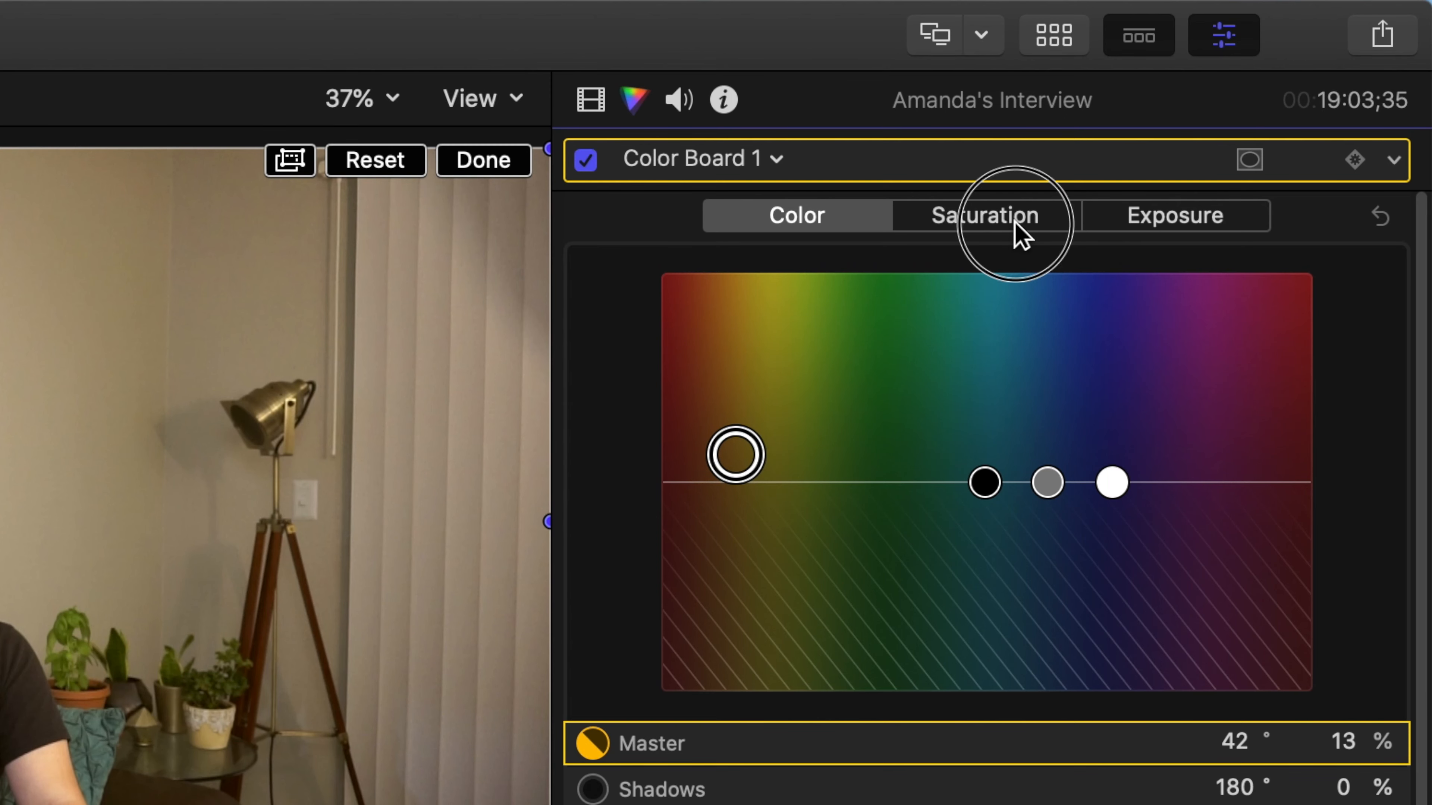
left_click_drag(685, 483, 694, 454)
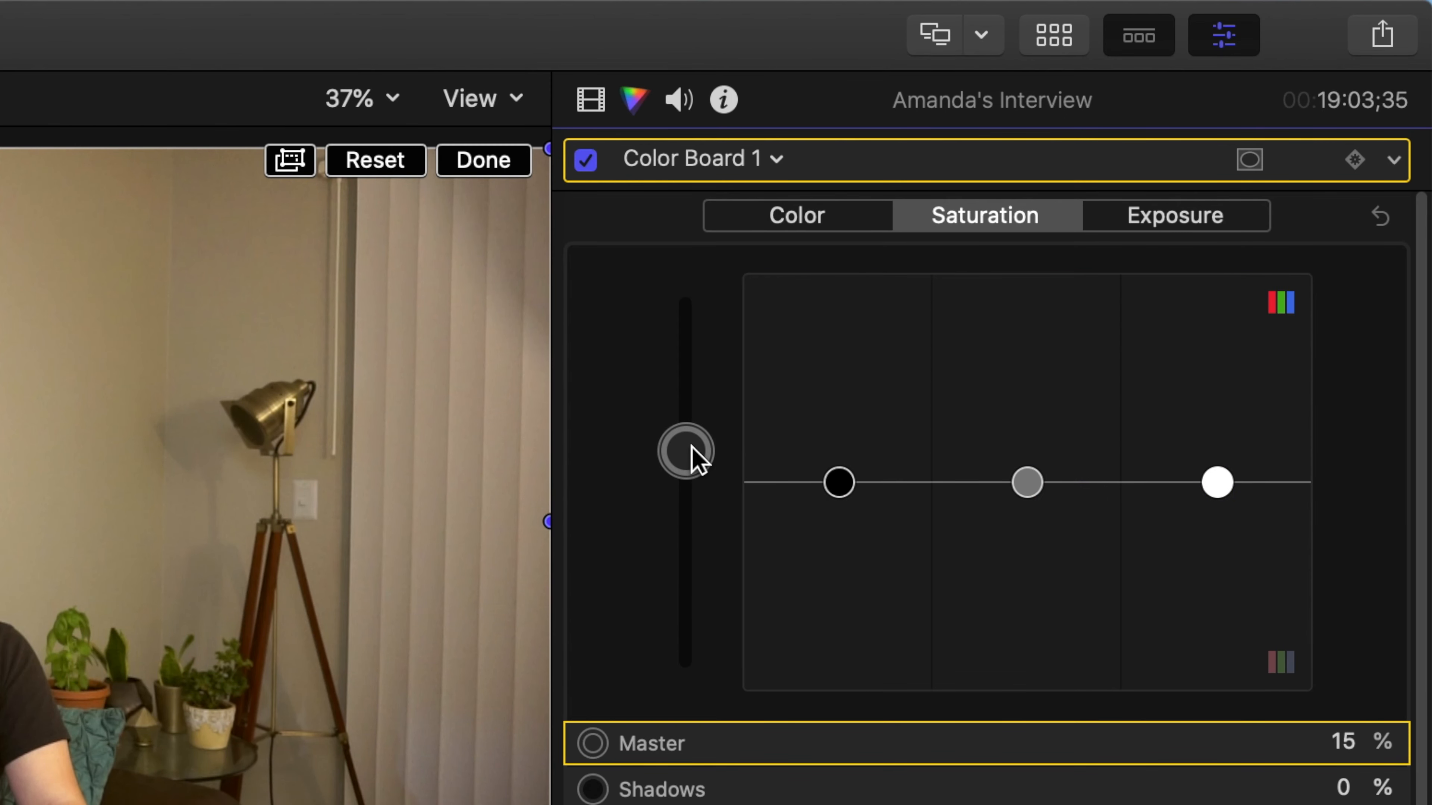
left_click(1195, 222)
left_click_drag(1217, 482, 1216, 446)
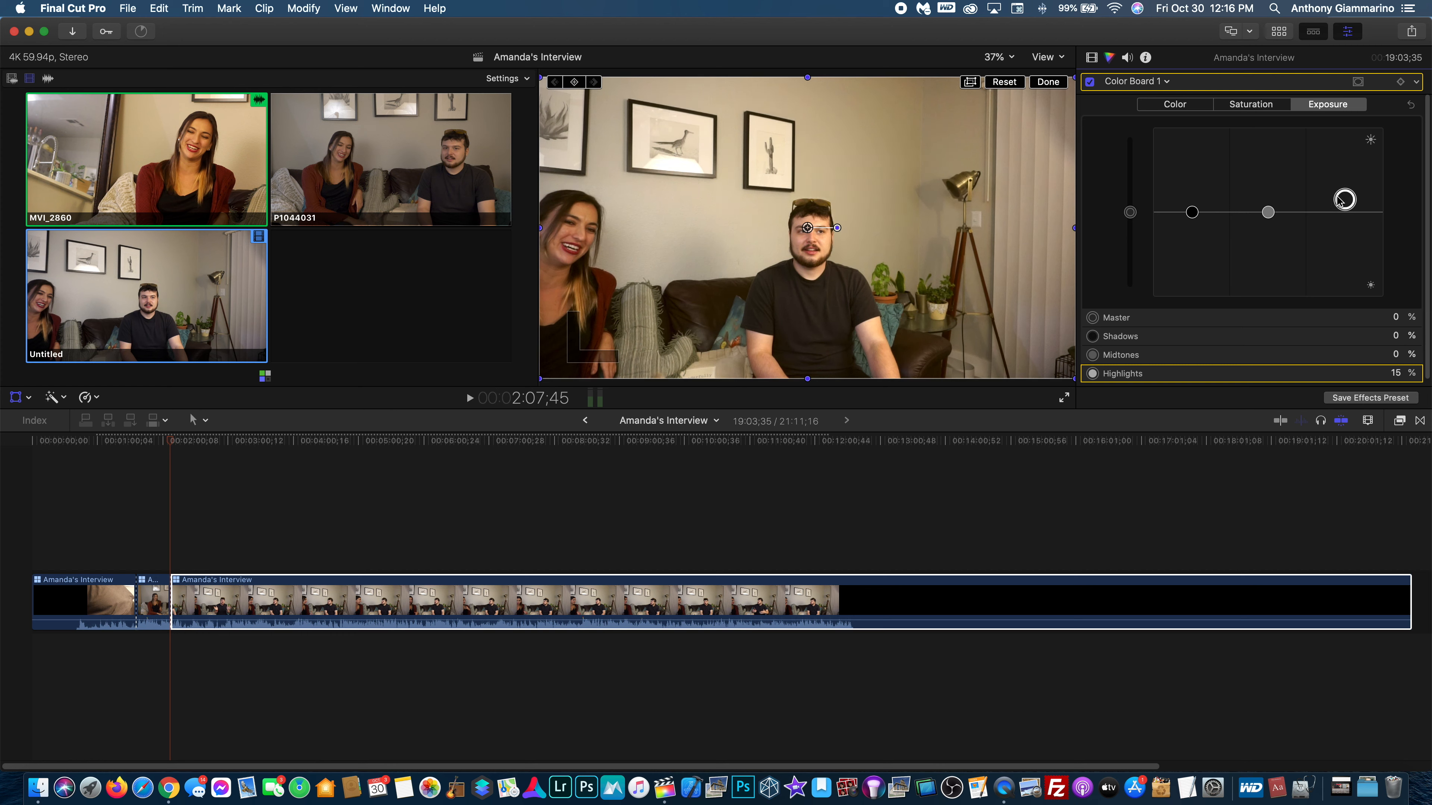
Step: Skim the opening of the timeline across the first cuts, examining what the three angles show at each point
left_click(154, 522)
left_click(116, 530)
left_click(77, 529)
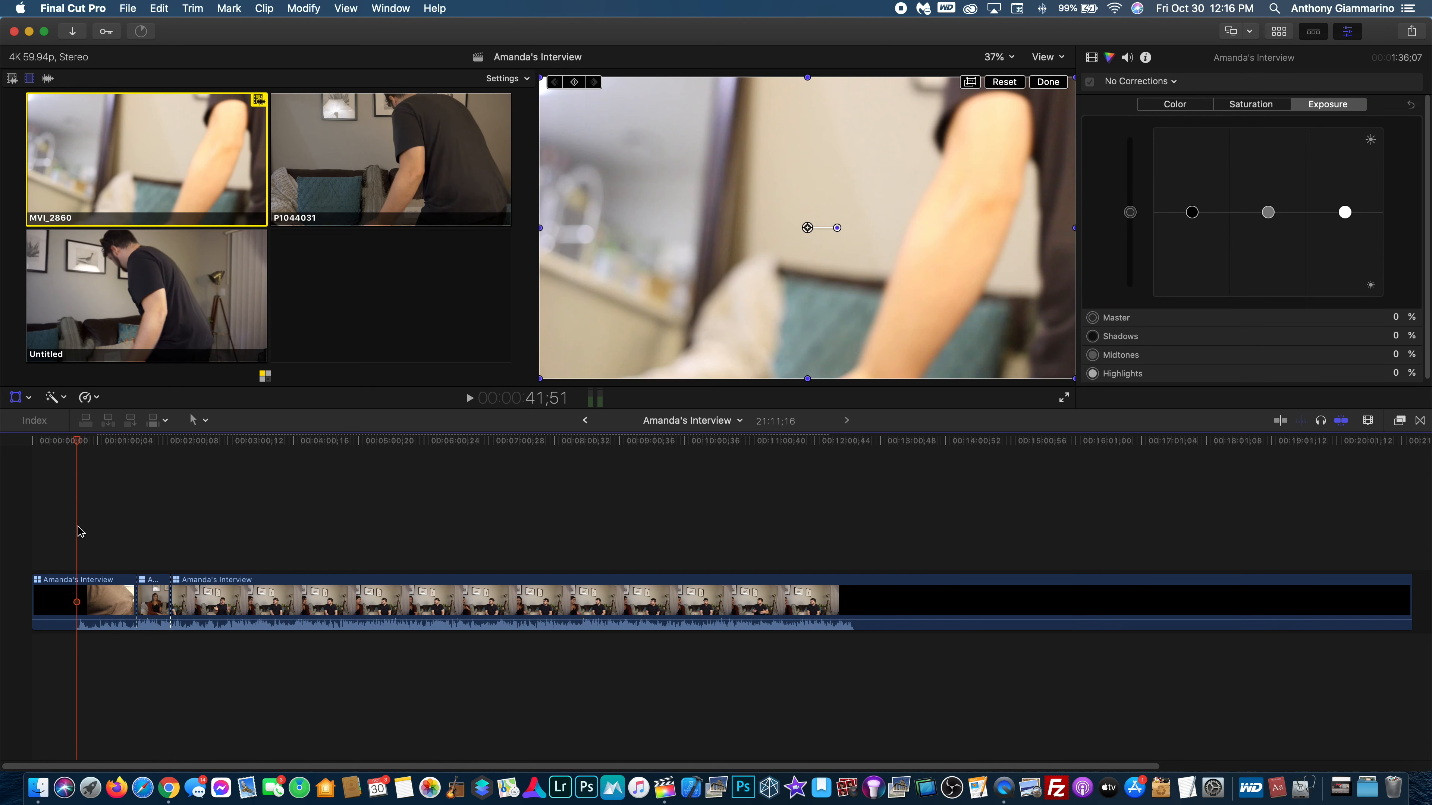
left_click(60, 530)
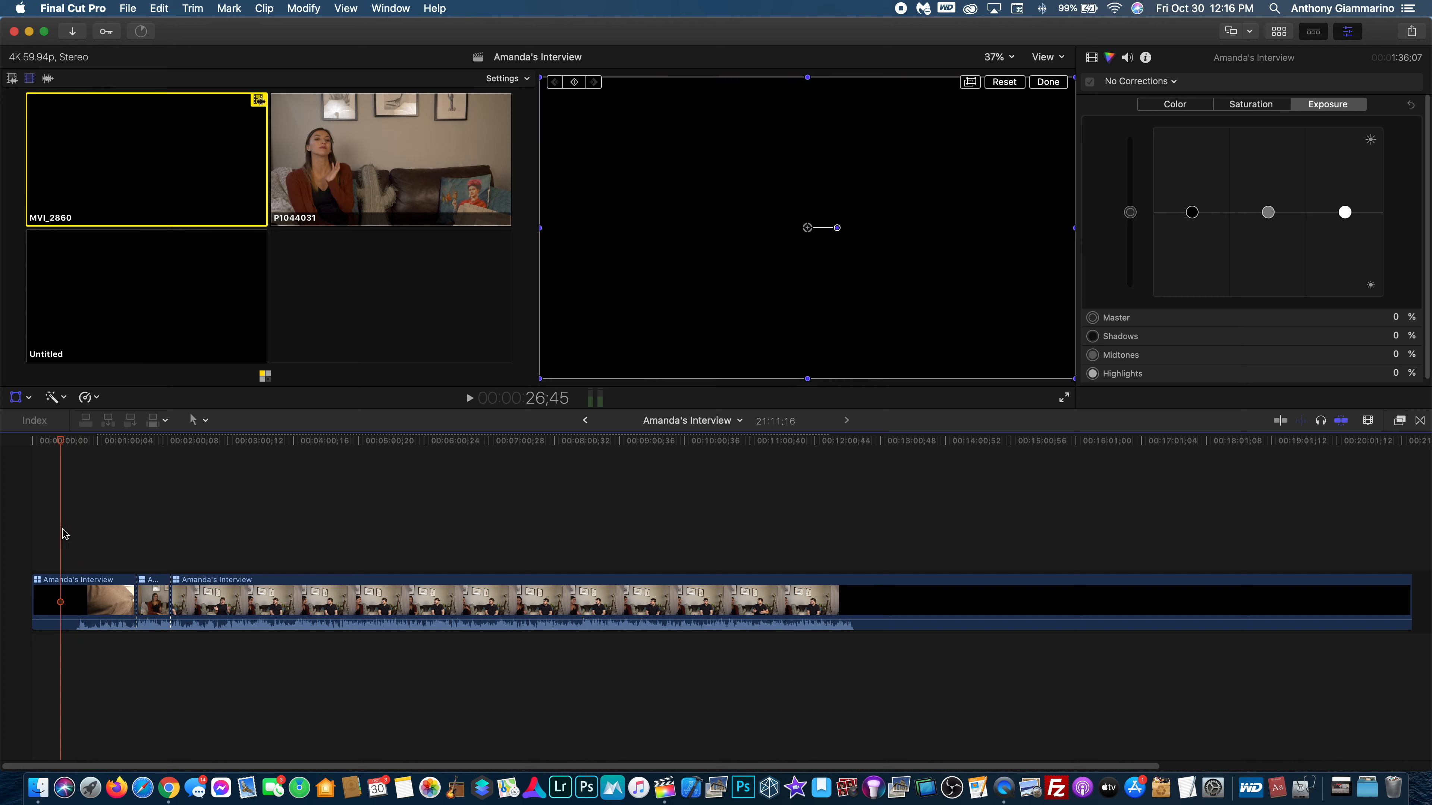
left_click(92, 532)
left_click(128, 533)
left_click(151, 535)
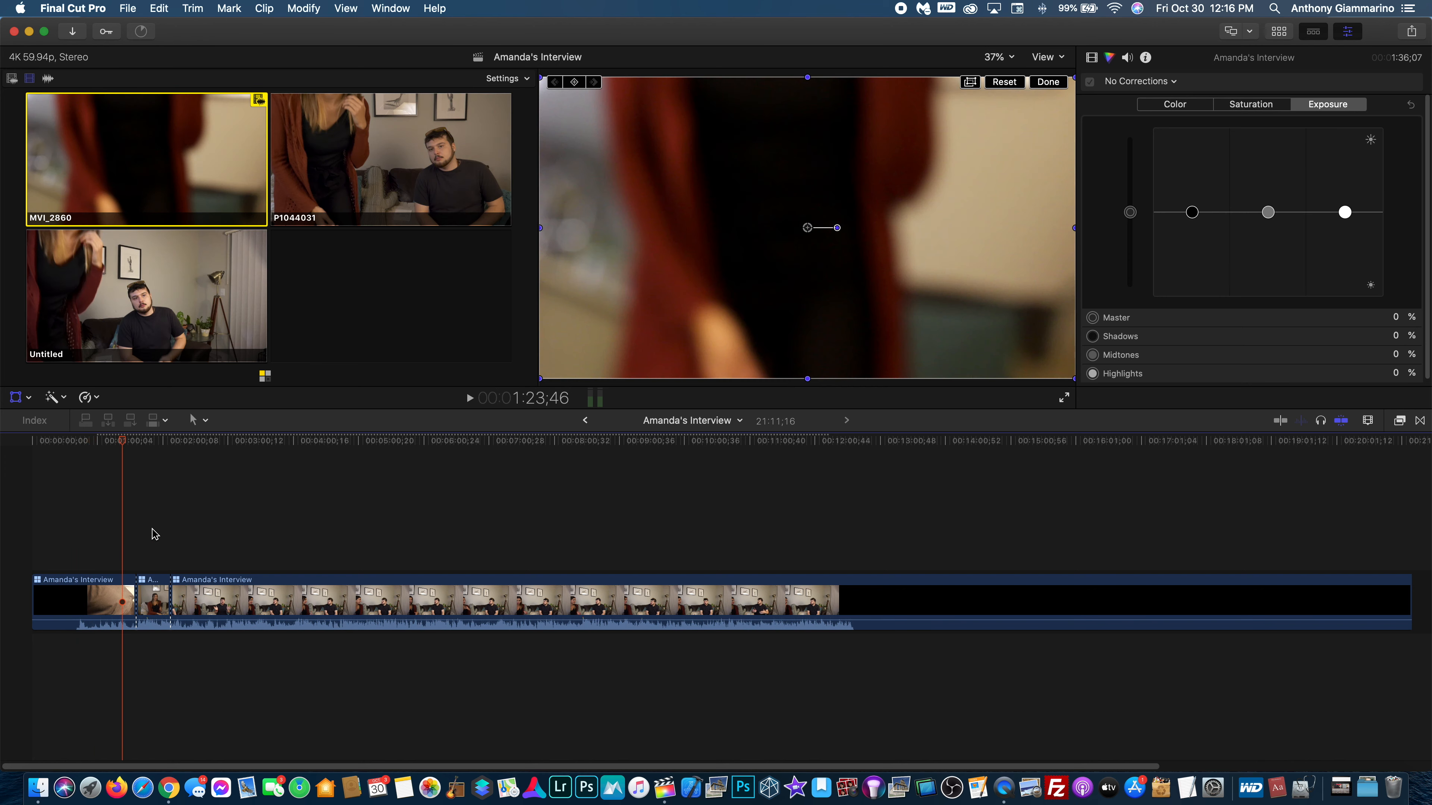
left_click(187, 536)
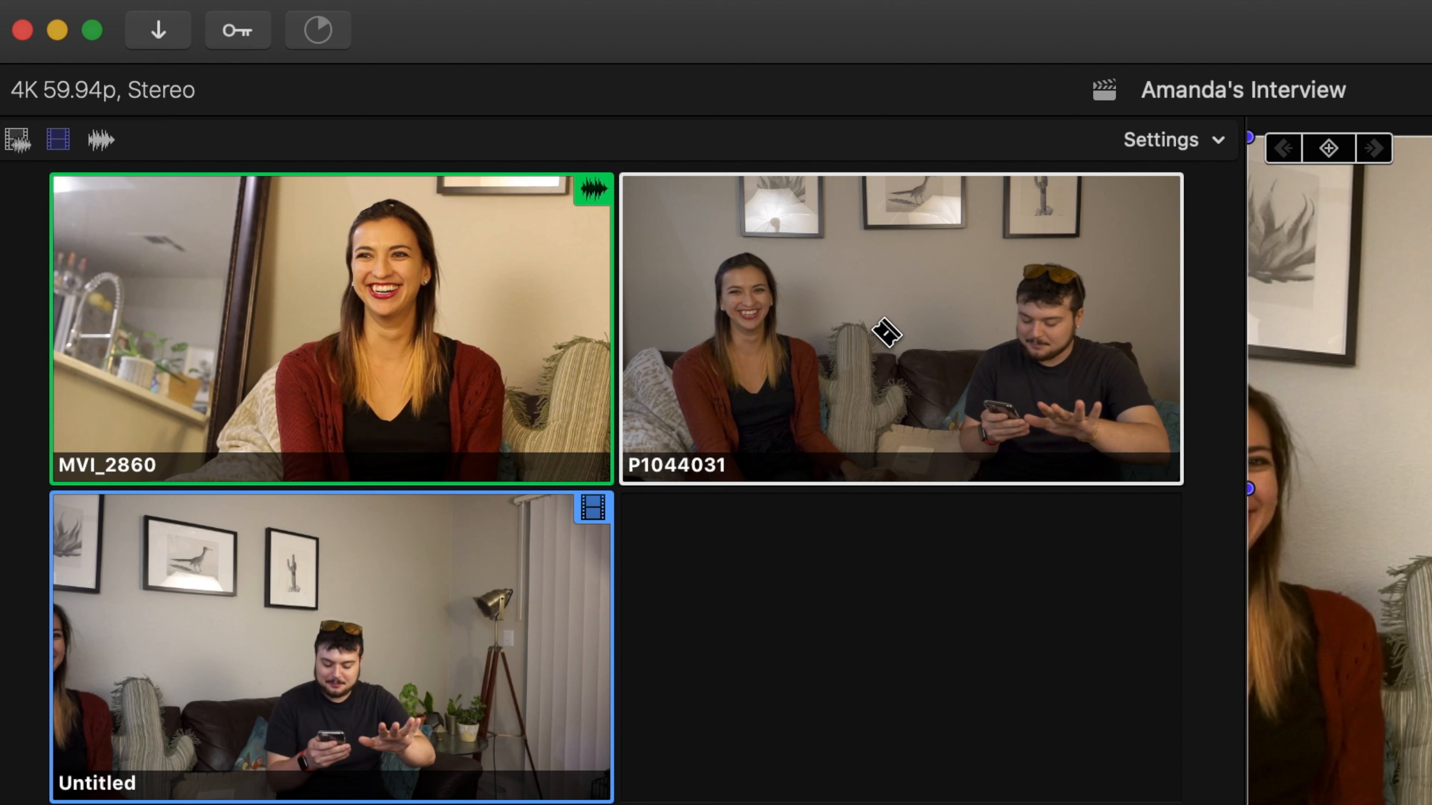
Step: Cut the video to P1044031, and further along the timeline cut both video and audio to MVI_2860
left_click(887, 333)
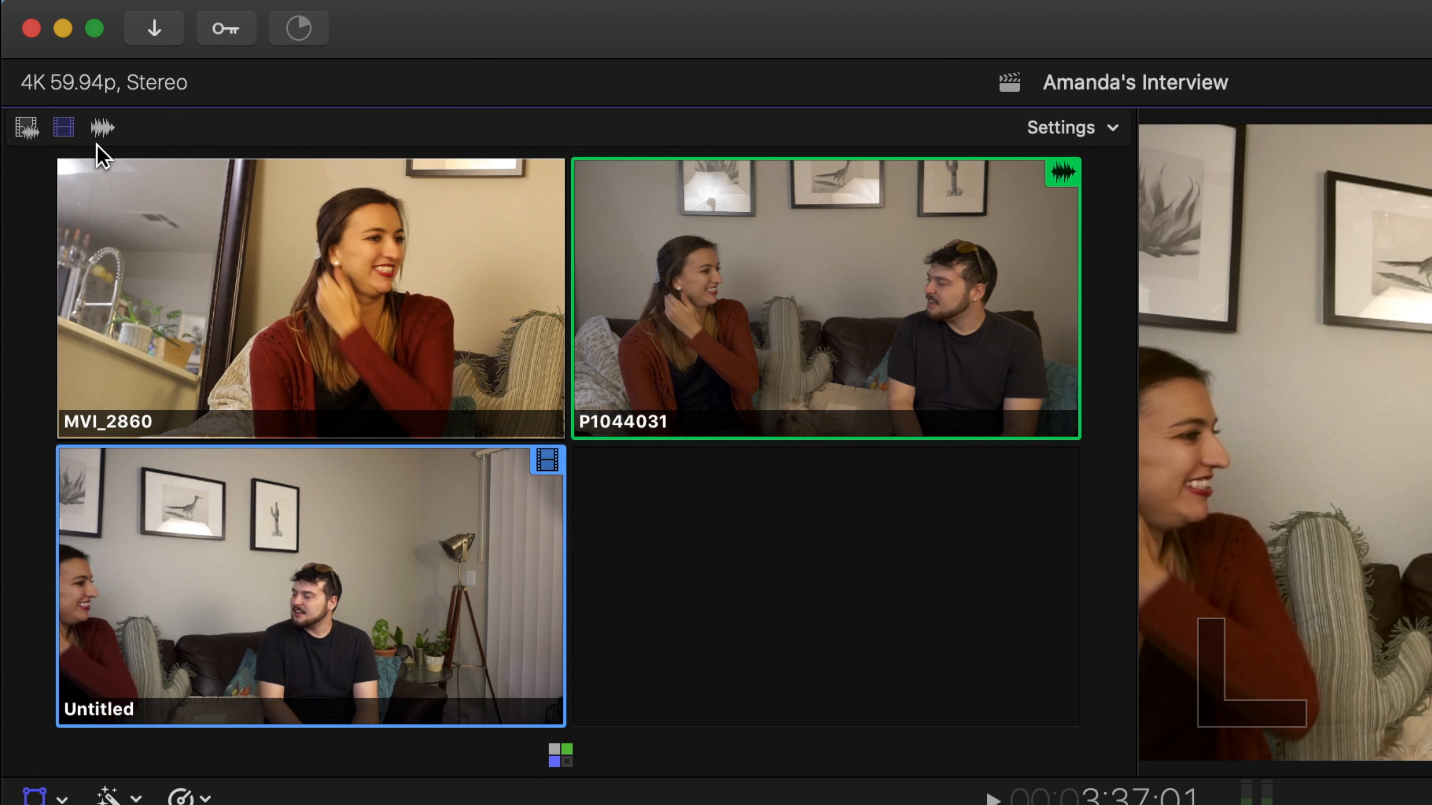
left_click(26, 128)
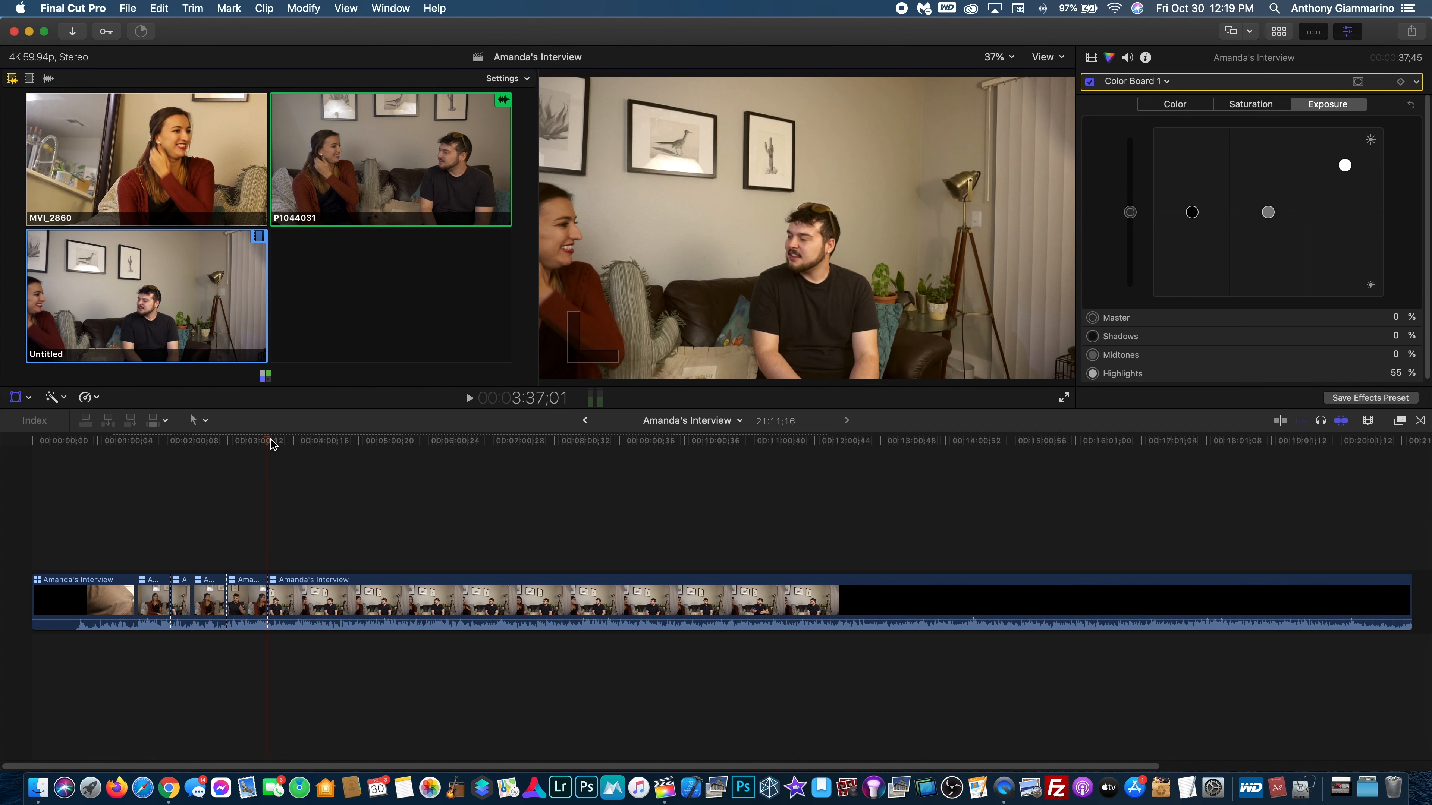
left_click_drag(271, 441, 313, 448)
left_click(202, 207)
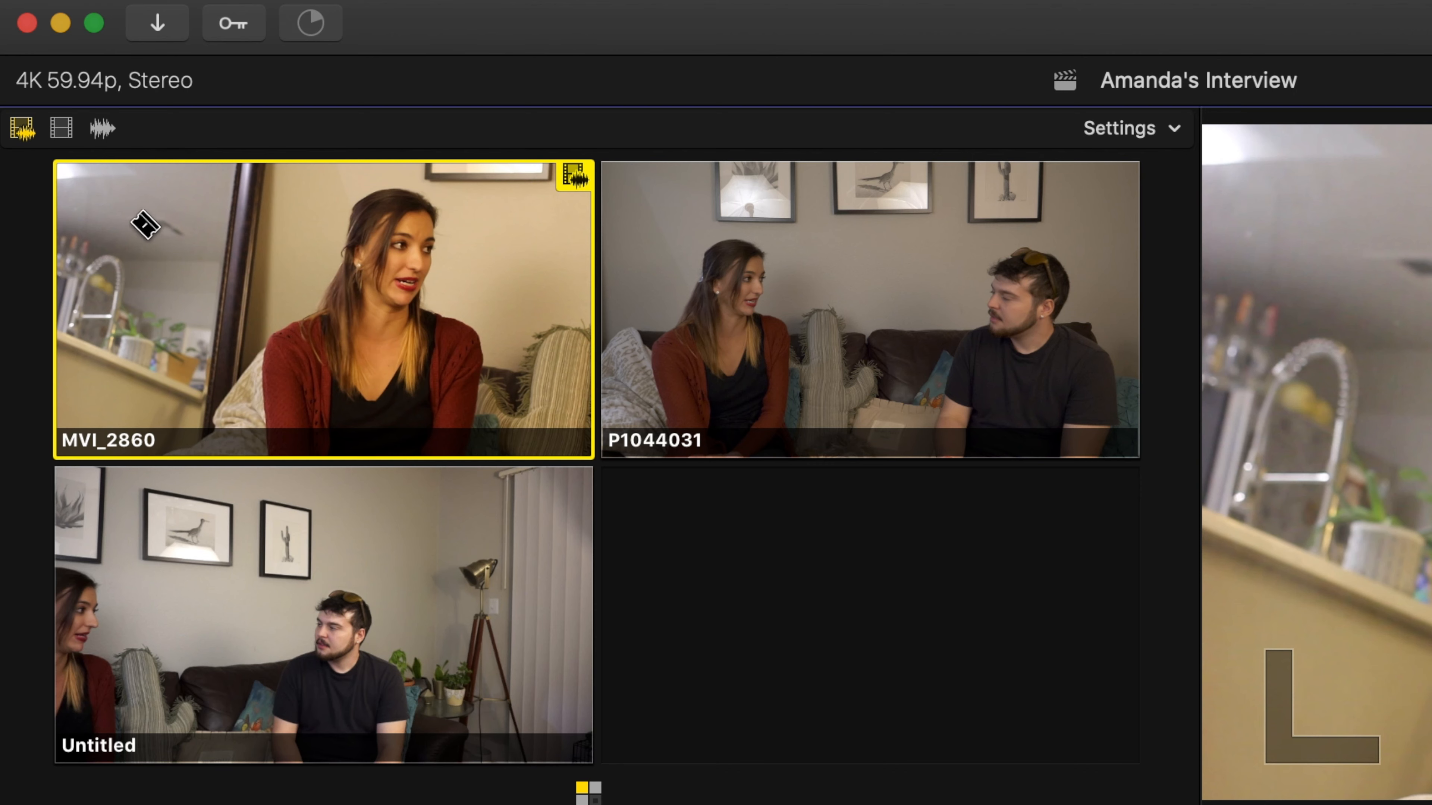
Step: Set angle switching to video only and change the picture to the P1044031 angle
left_click(57, 135)
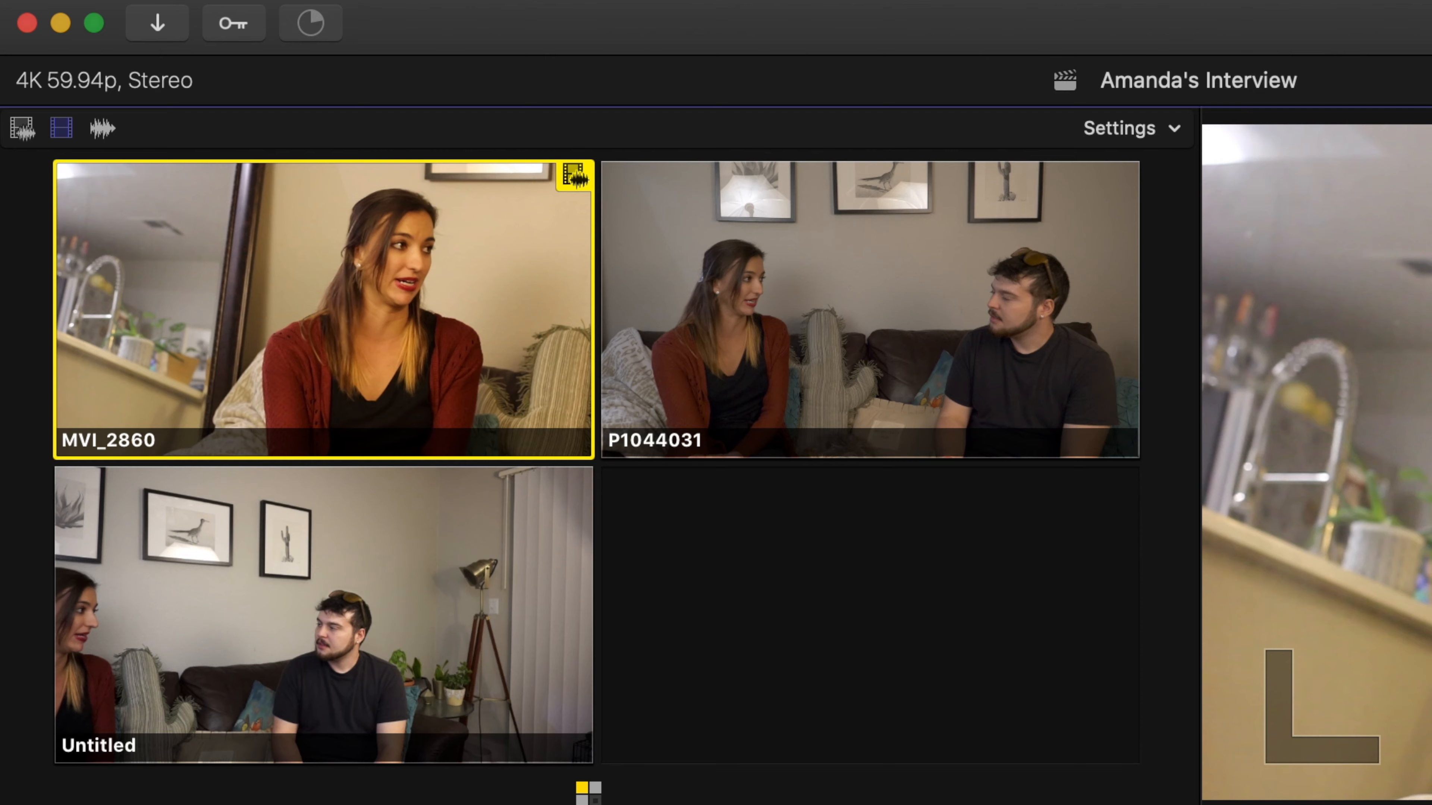
key("shift+t")
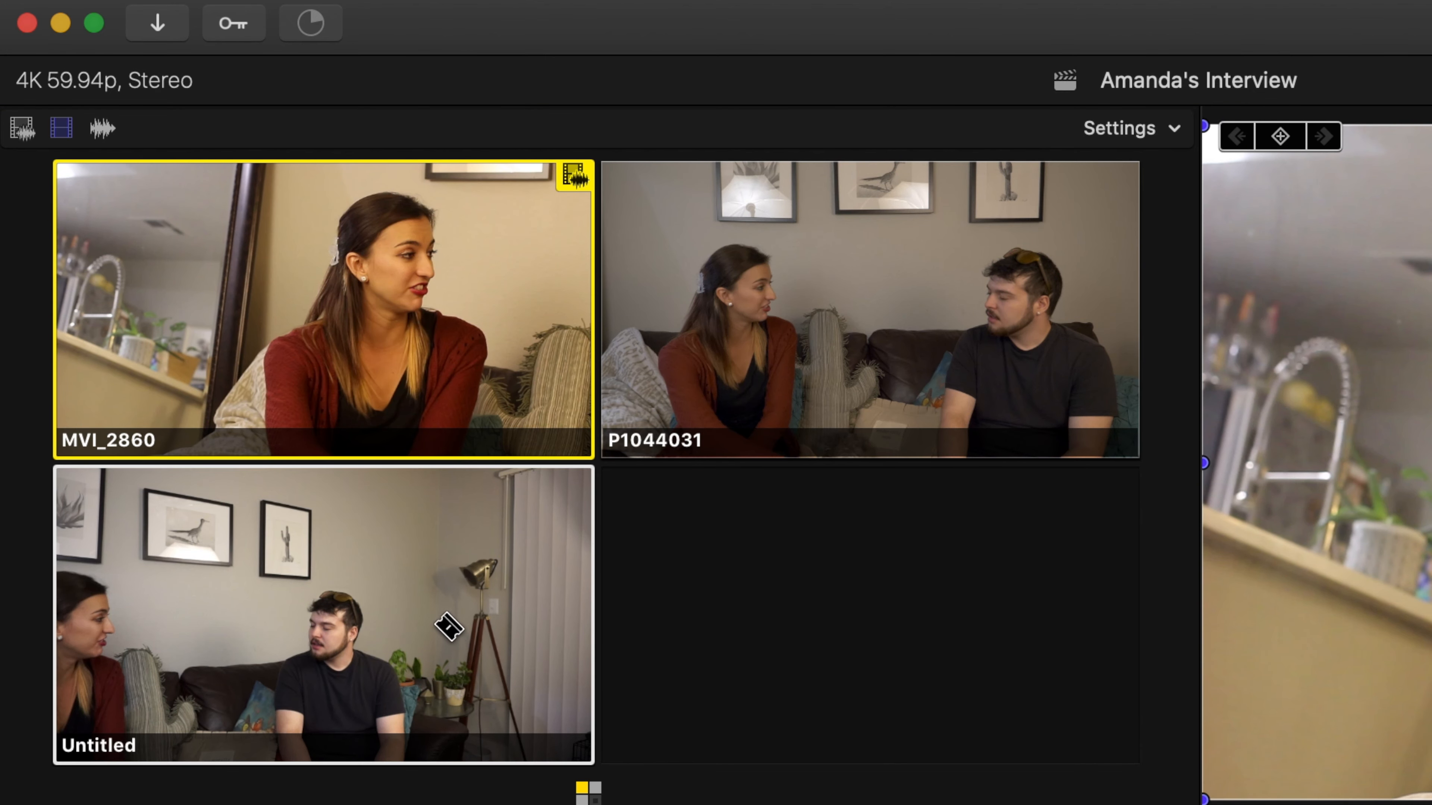
left_click(818, 415)
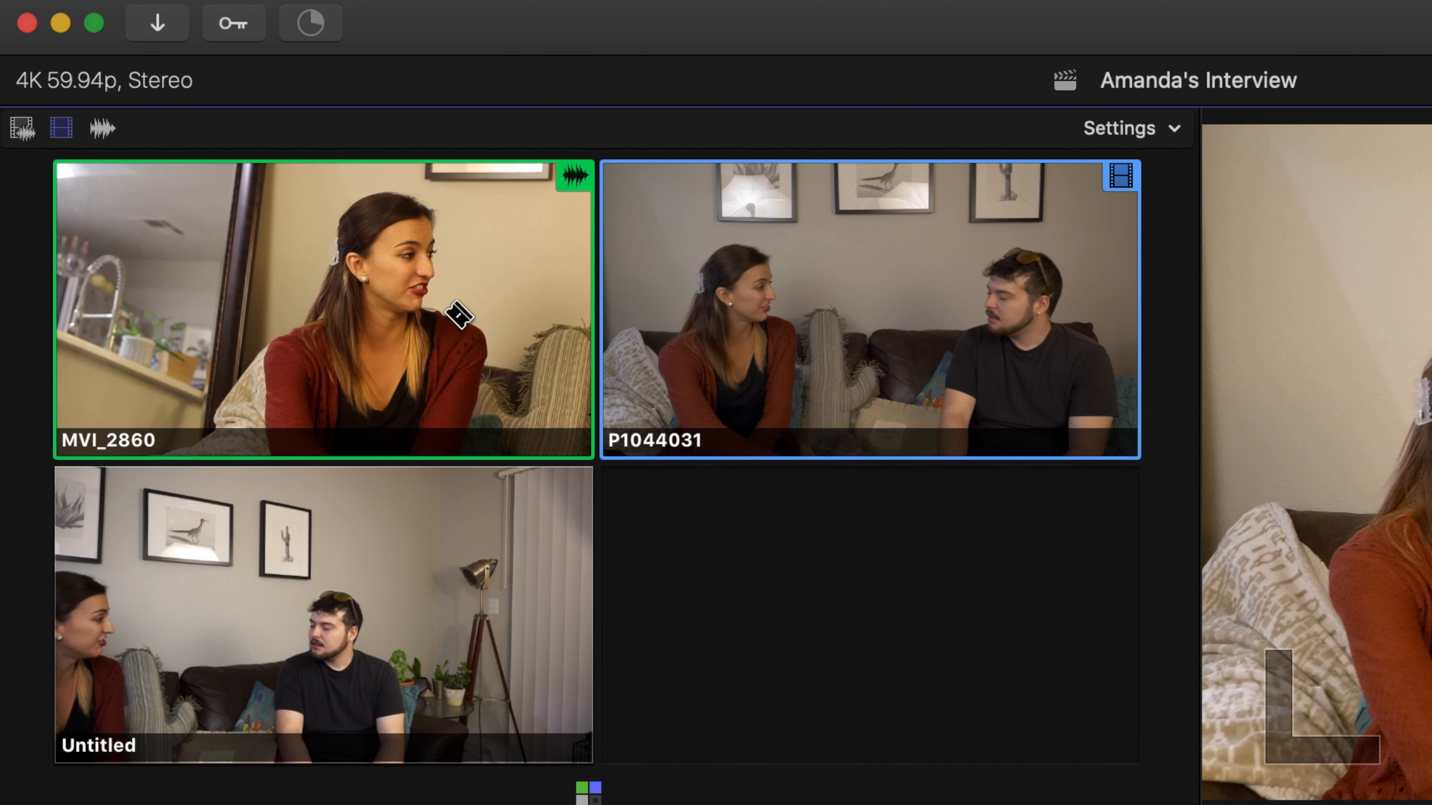